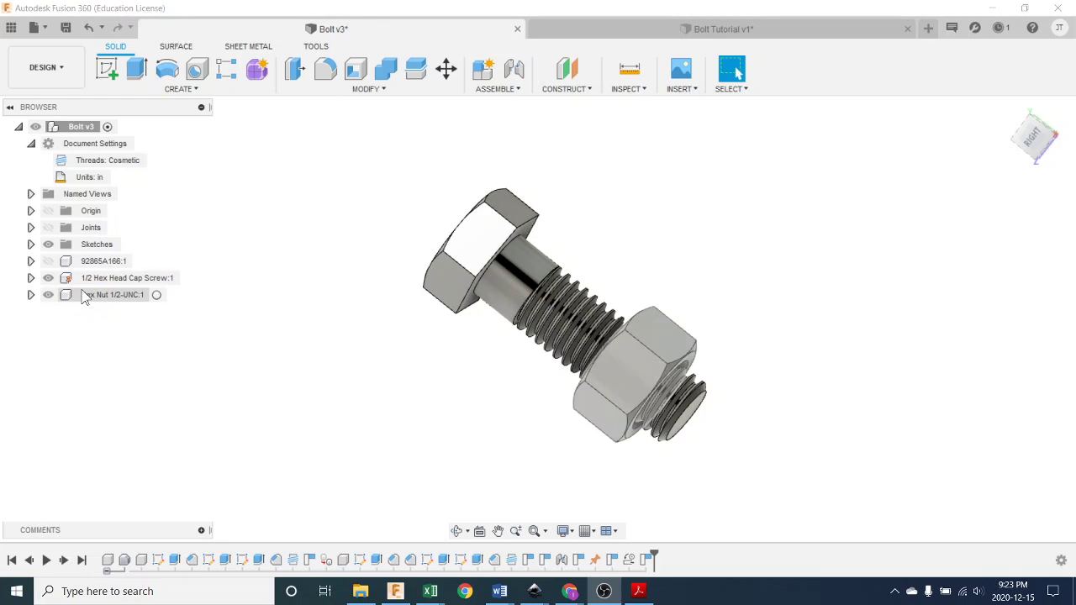
Step: Hide and reshow the hex nut, and slide it along the bolt's thread toward the head
{"action": "left_click", "coordinate": [96, 295]}
{"action": "left_click", "coordinate": [48, 295]}
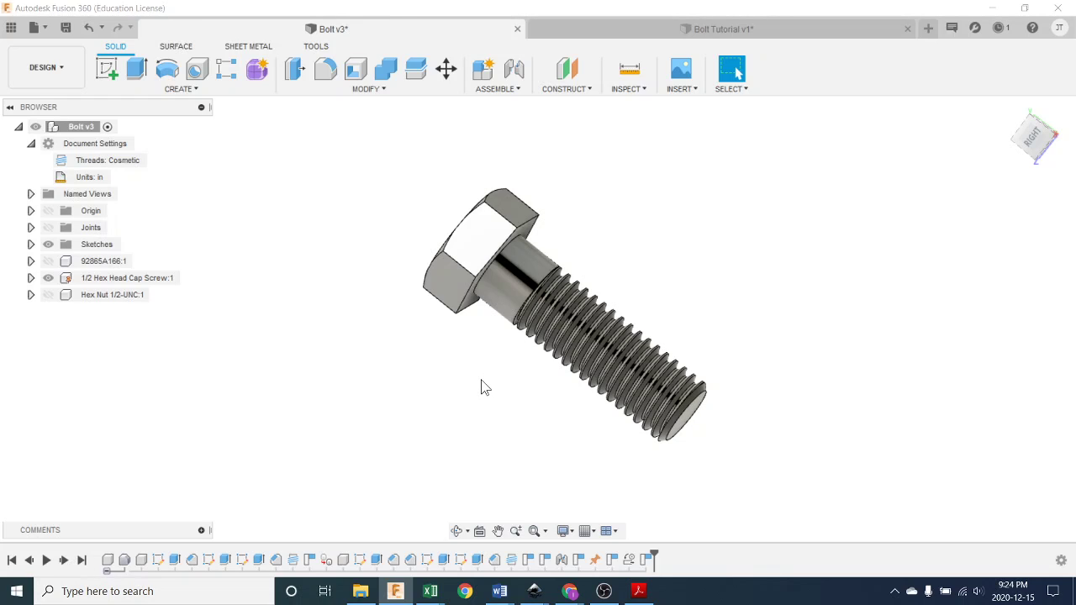
{"action": "left_click", "coordinate": [57, 296]}
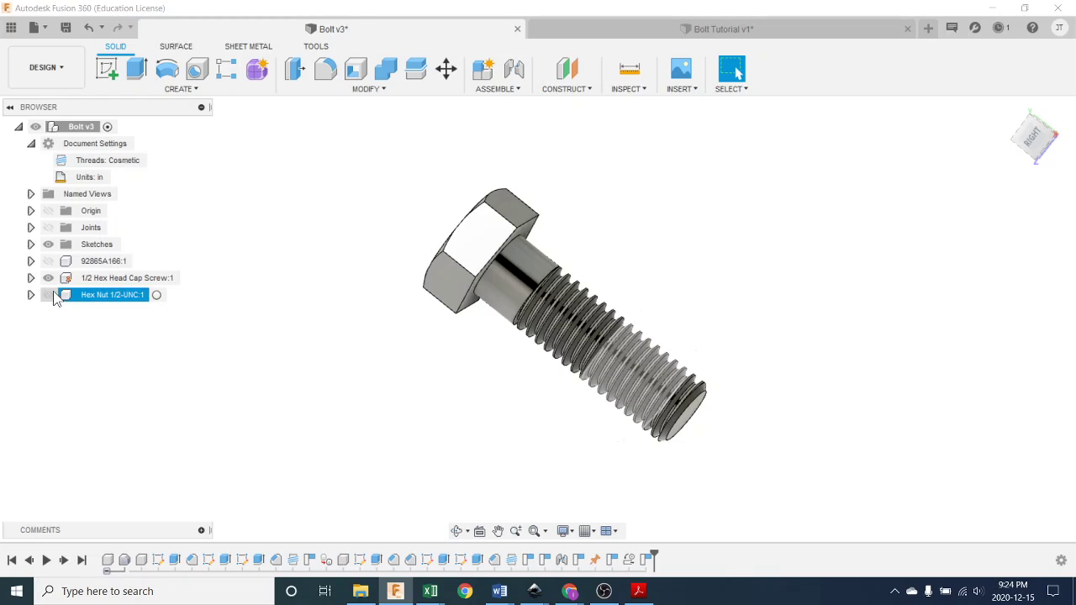
{"action": "left_click", "coordinate": [51, 295]}
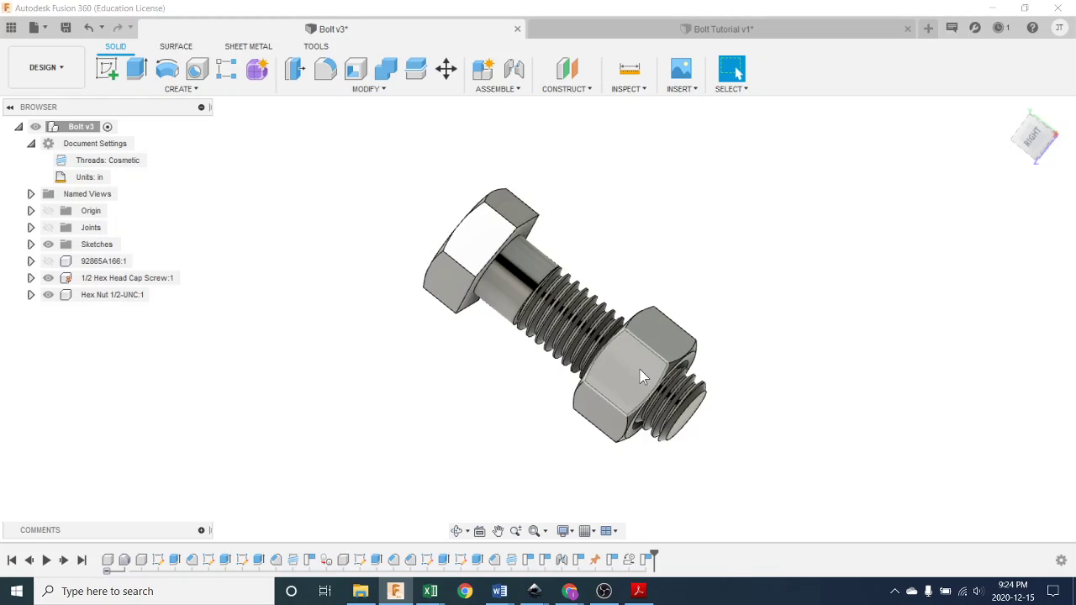
{"action": "left_click_drag", "start_coordinate": [631, 375], "coordinate": [639, 353]}
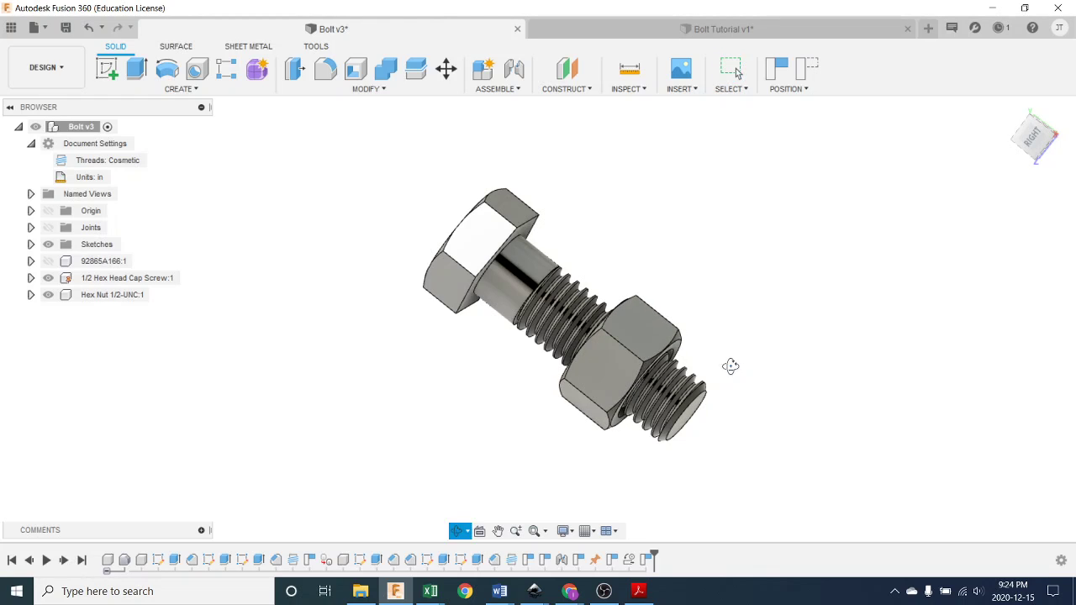
{"action": "middle_click_drag", "start_coordinate": [730, 367], "coordinate": [702, 358], "text": "shift"}
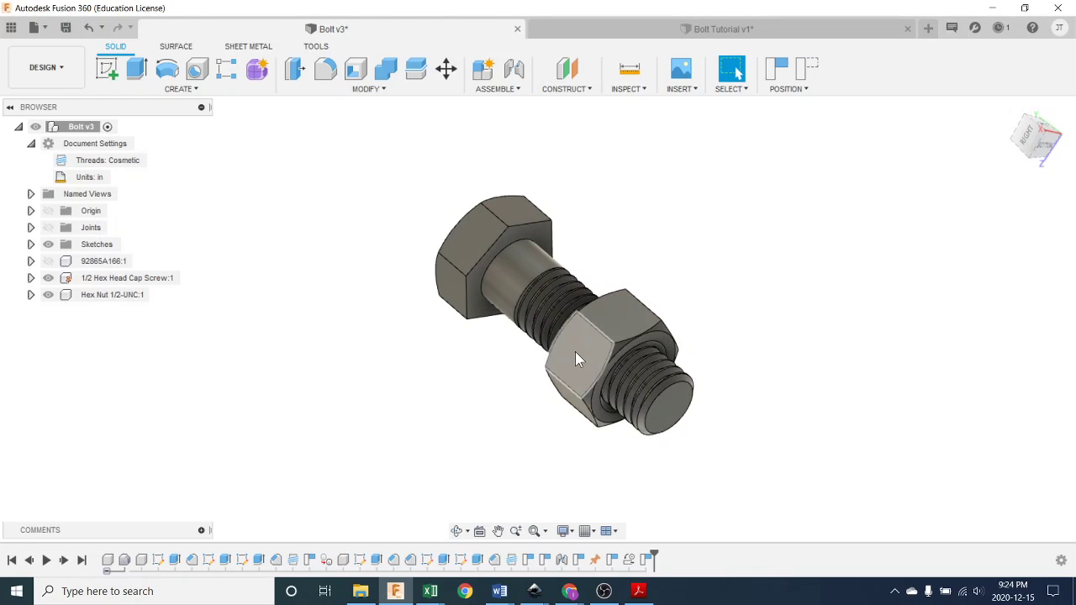
Step: Switch to the Bolt Tutorial design and consult the 92865A166 hex head screw drawing in Acrobat Reader for its dimensions
{"action": "left_click", "coordinate": [690, 29]}
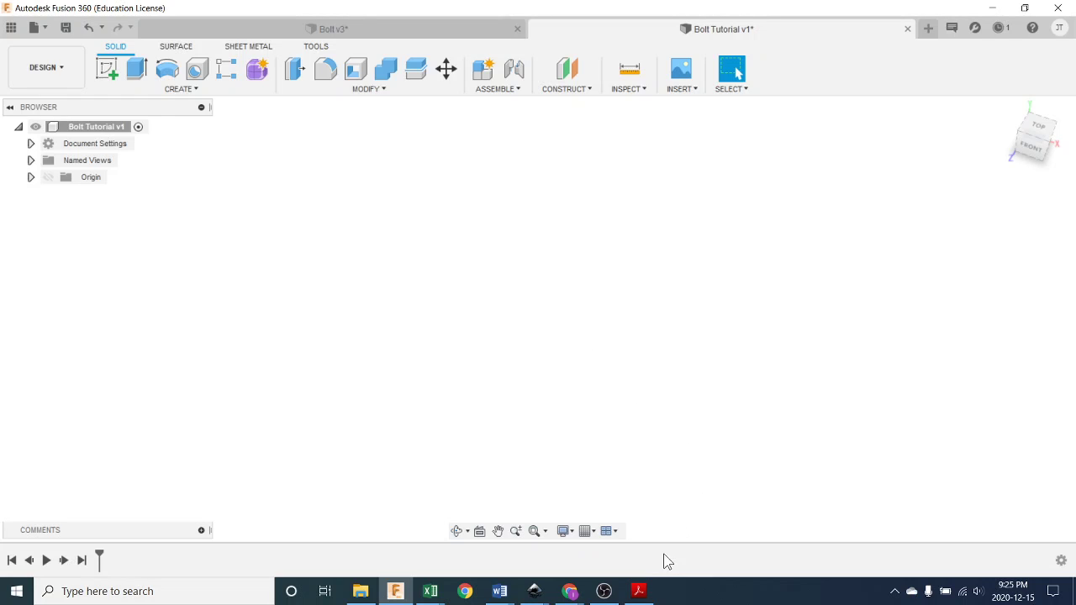
{"action": "left_click", "coordinate": [639, 591]}
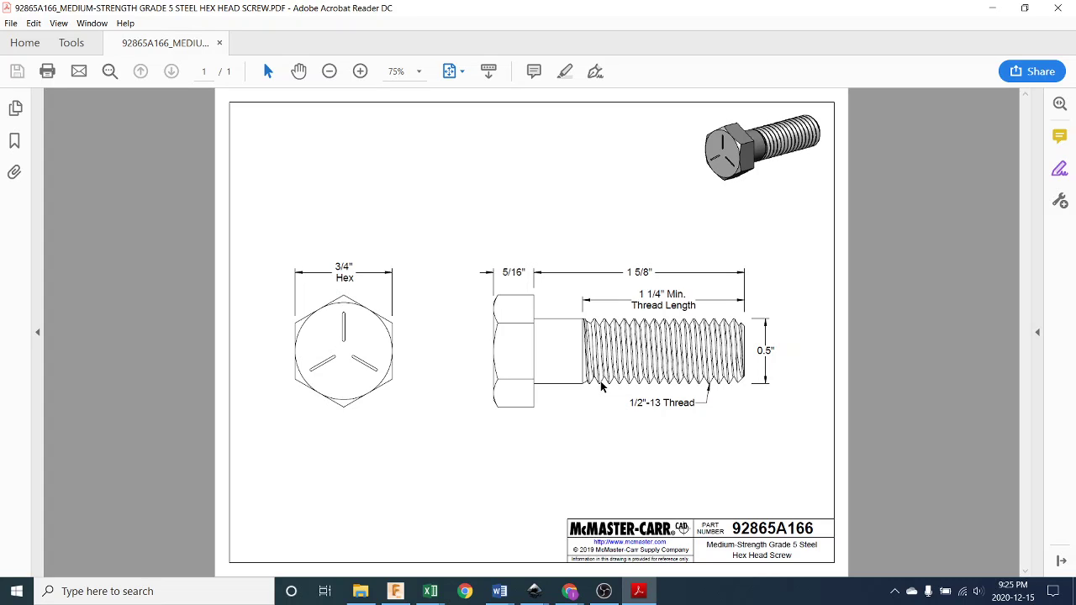
{"action": "left_click", "coordinate": [993, 8]}
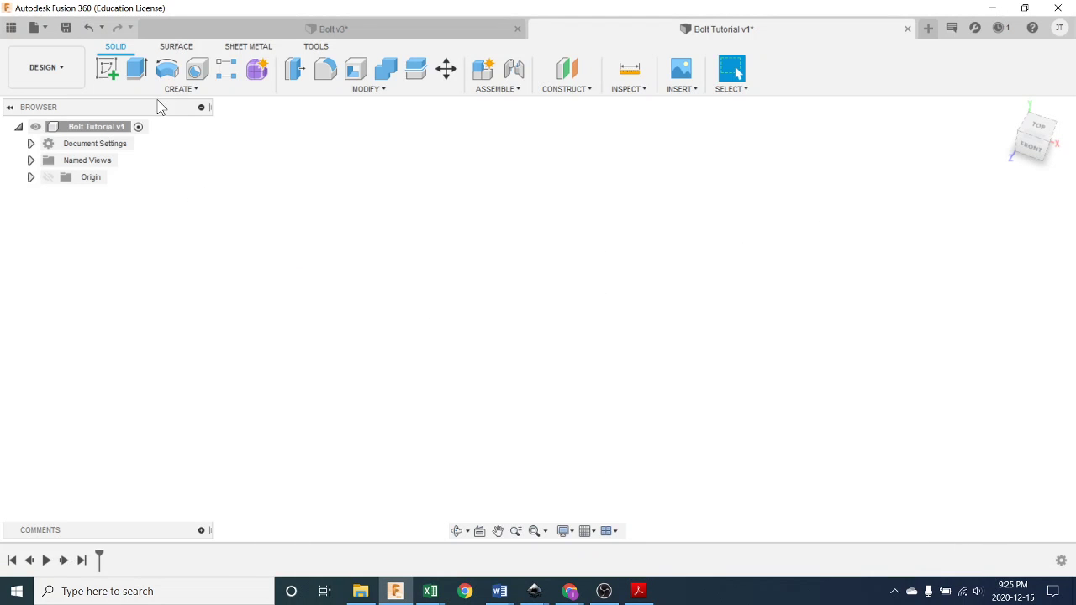
Step: Start a sketch on the horizontal origin plane and draw a six-sided circumscribed polygon centred on the origin with radius .75/2 in
{"action": "left_click", "coordinate": [106, 69]}
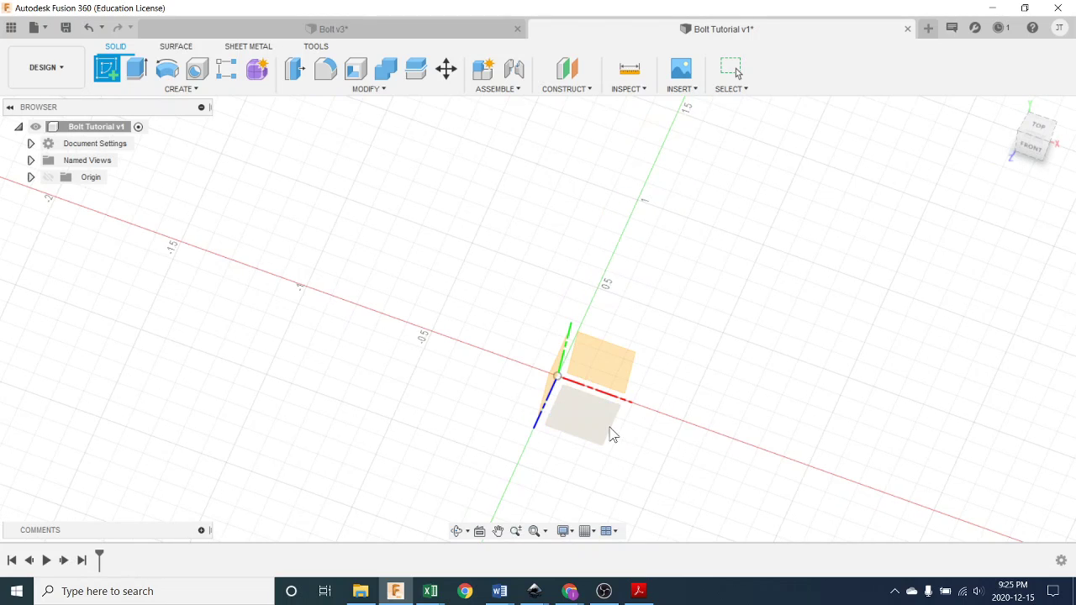
{"action": "left_click", "coordinate": [579, 415]}
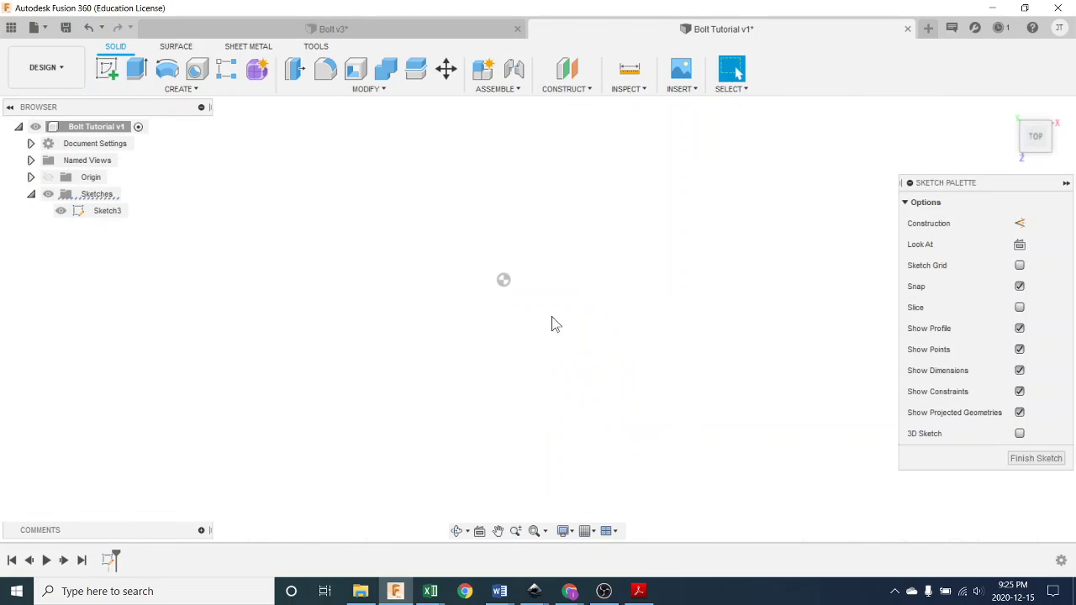
{"action": "left_click", "coordinate": [172, 94]}
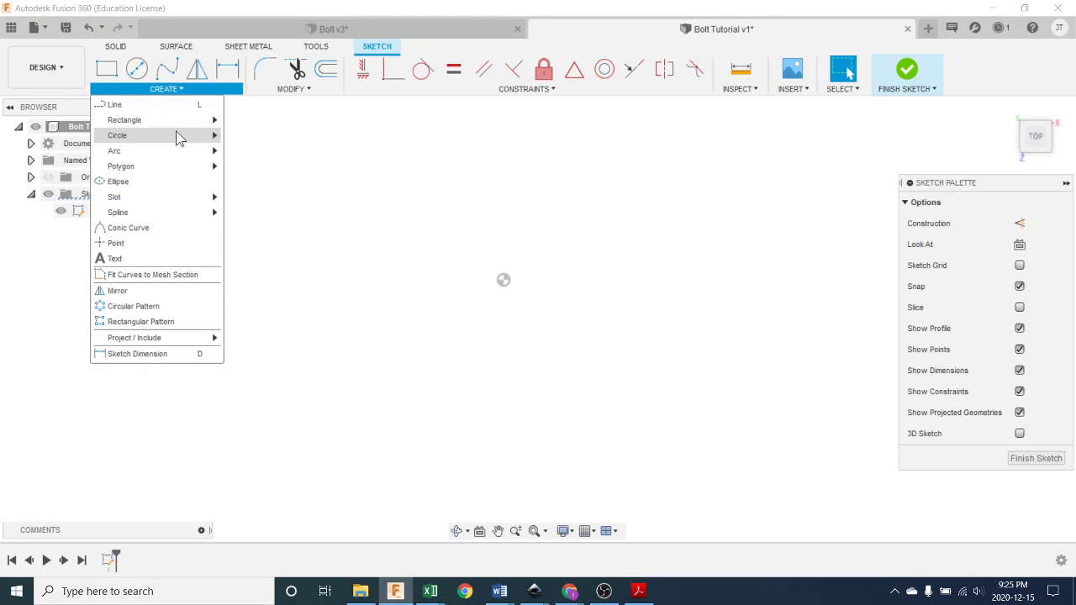
{"action": "mouse_move", "coordinate": [180, 167]}
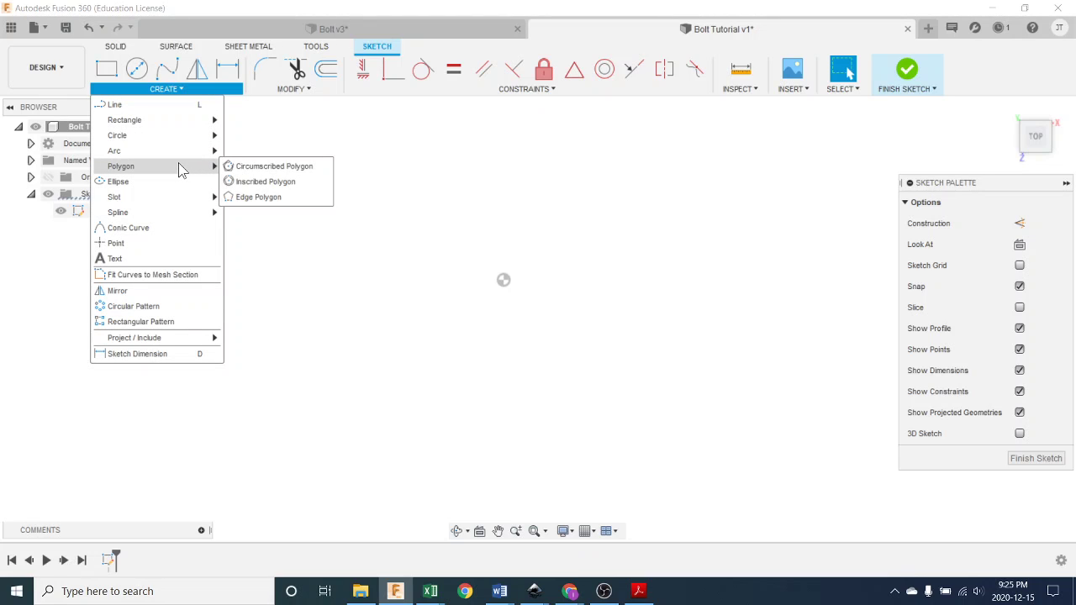
{"action": "left_click", "coordinate": [286, 173]}
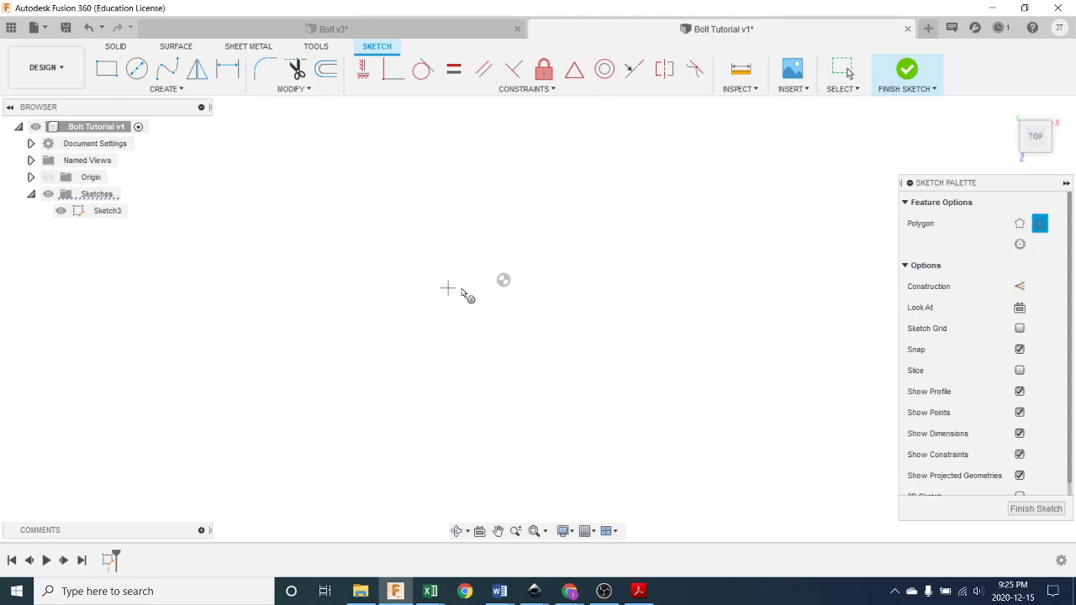
{"action": "left_click", "coordinate": [503, 280]}
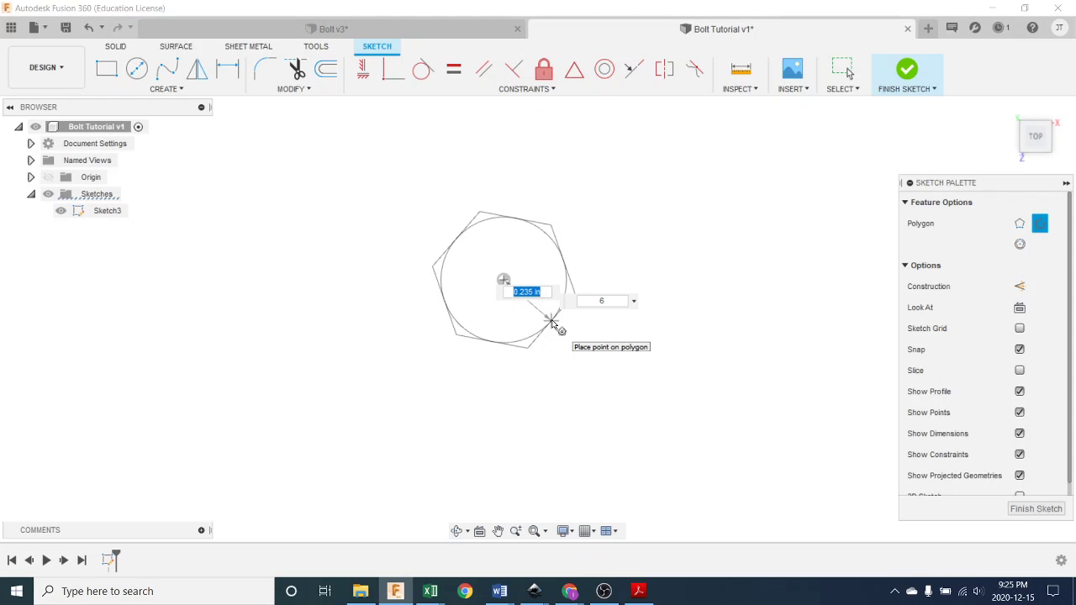
{"action": "key", "text": "BackSpace"}
{"action": "type", "text": ".75"}
{"action": "key", "text": "Tab"}
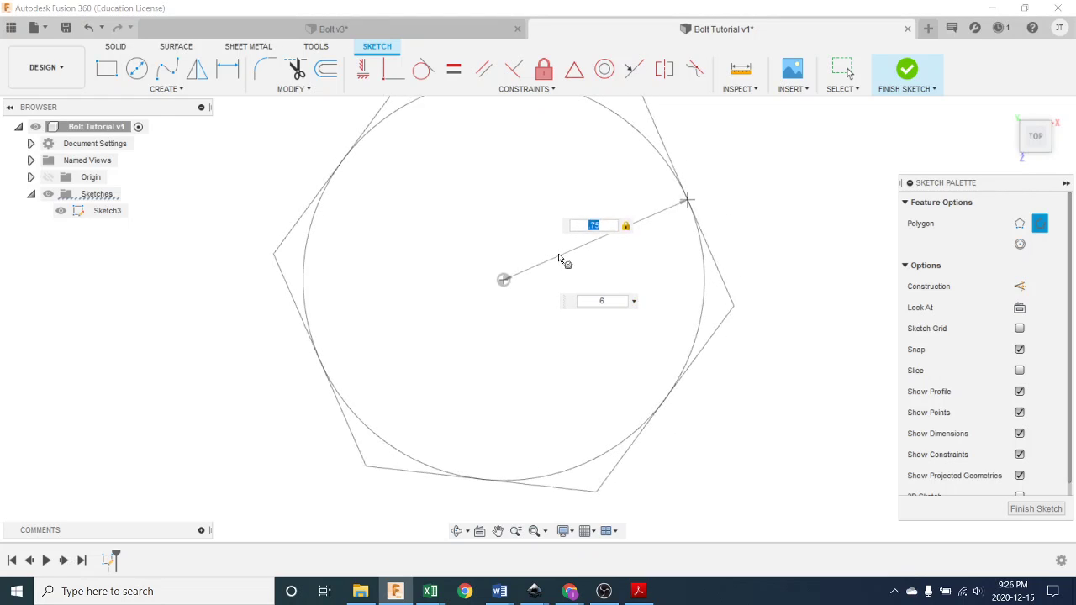
{"action": "key", "text": "BackSpace"}
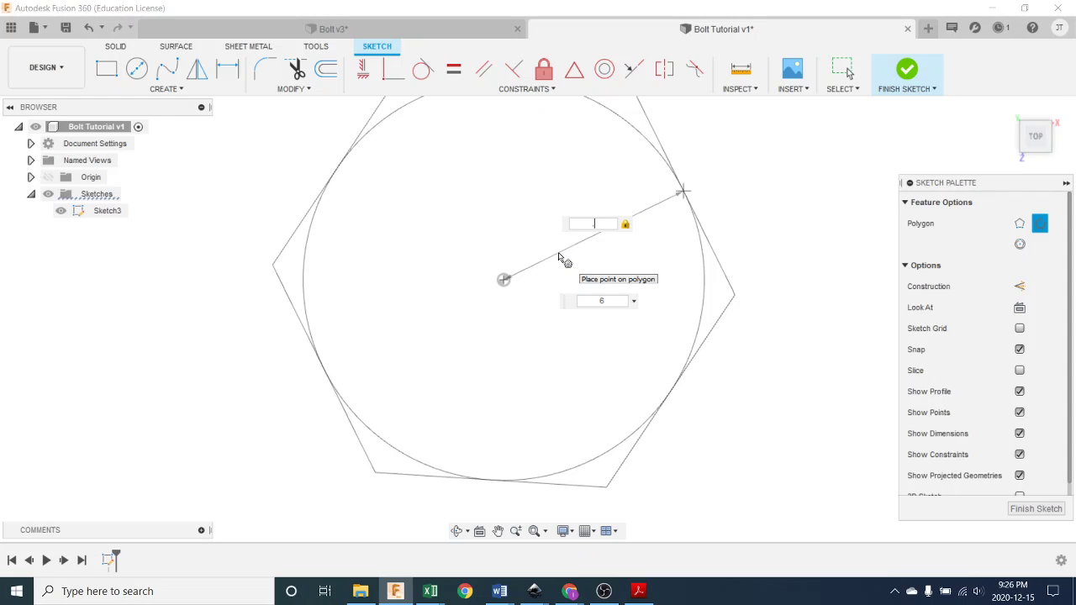
{"action": "type", "text": ".75/2"}
{"action": "key", "text": "Return"}
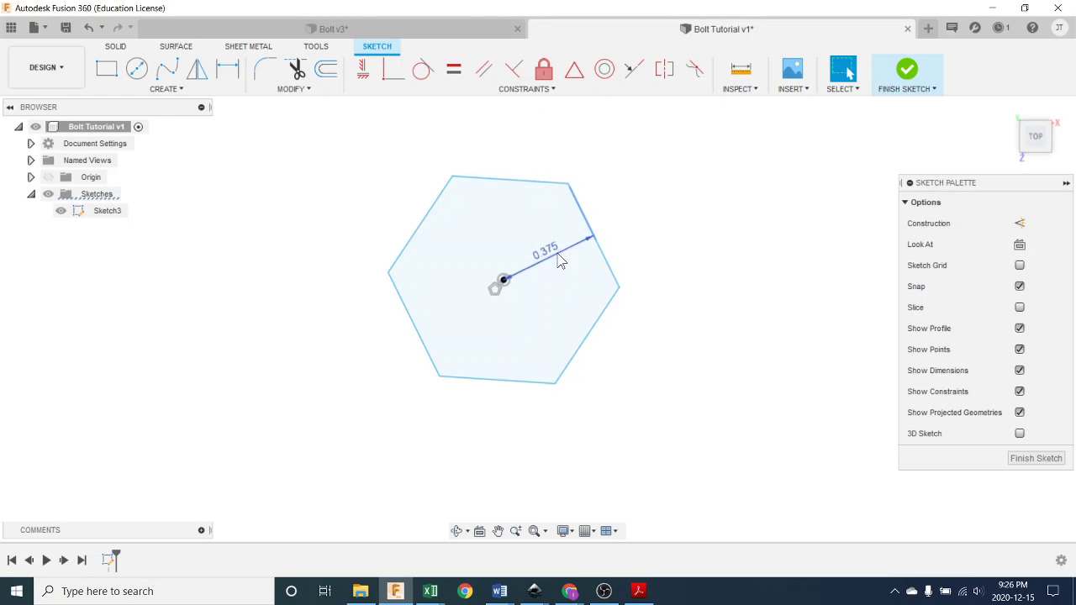
Step: Draw a center diameter circle from the origin out to a corner of the hexagon
{"action": "left_click", "coordinate": [143, 73]}
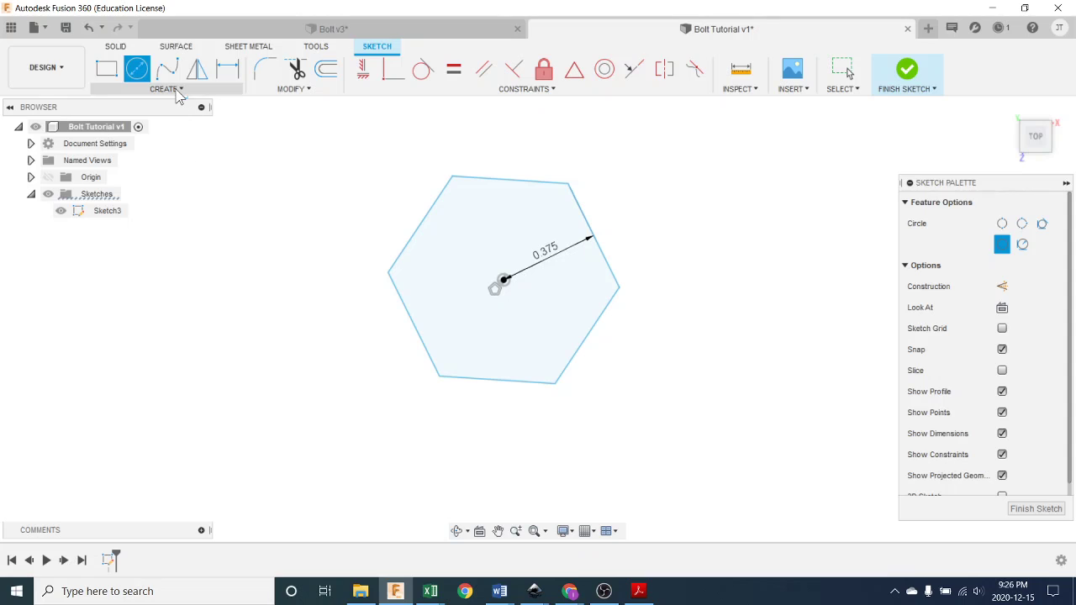
{"action": "left_click", "coordinate": [165, 89]}
{"action": "mouse_move", "coordinate": [165, 138]}
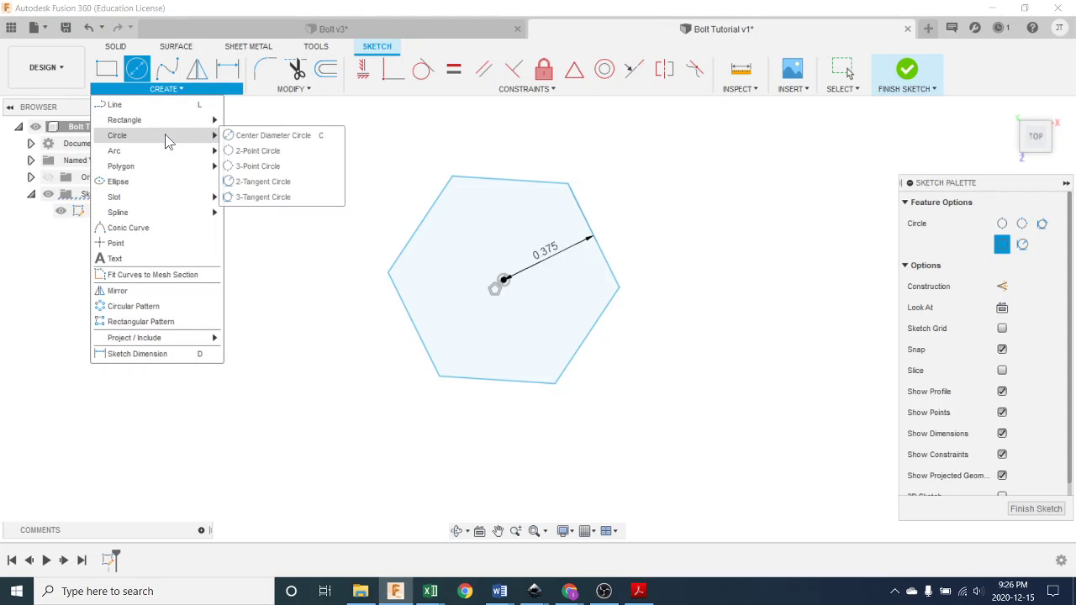
{"action": "left_click", "coordinate": [276, 136]}
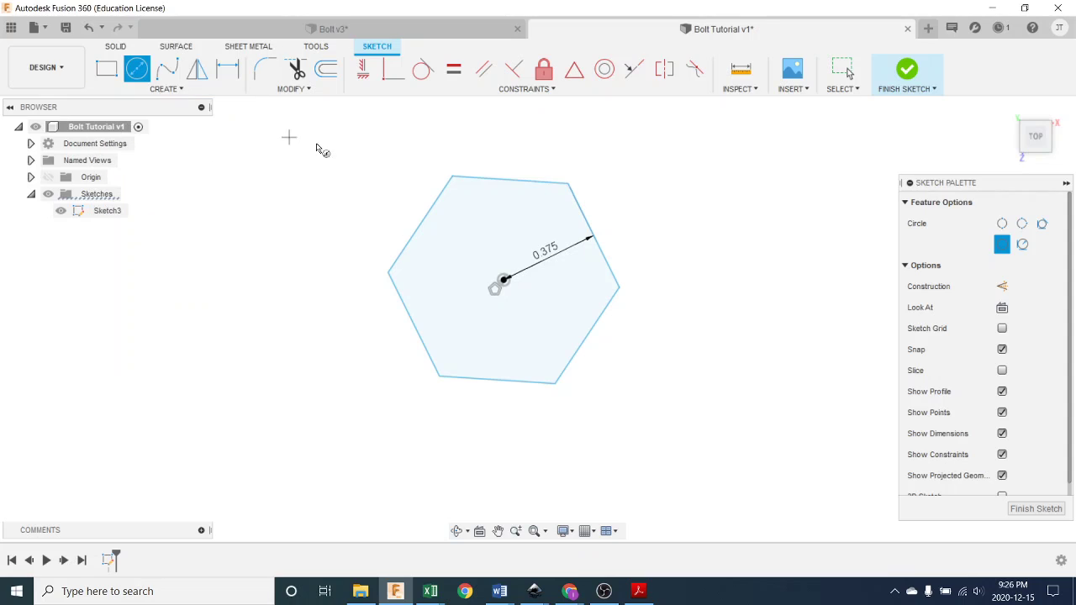
{"action": "left_click", "coordinate": [504, 280]}
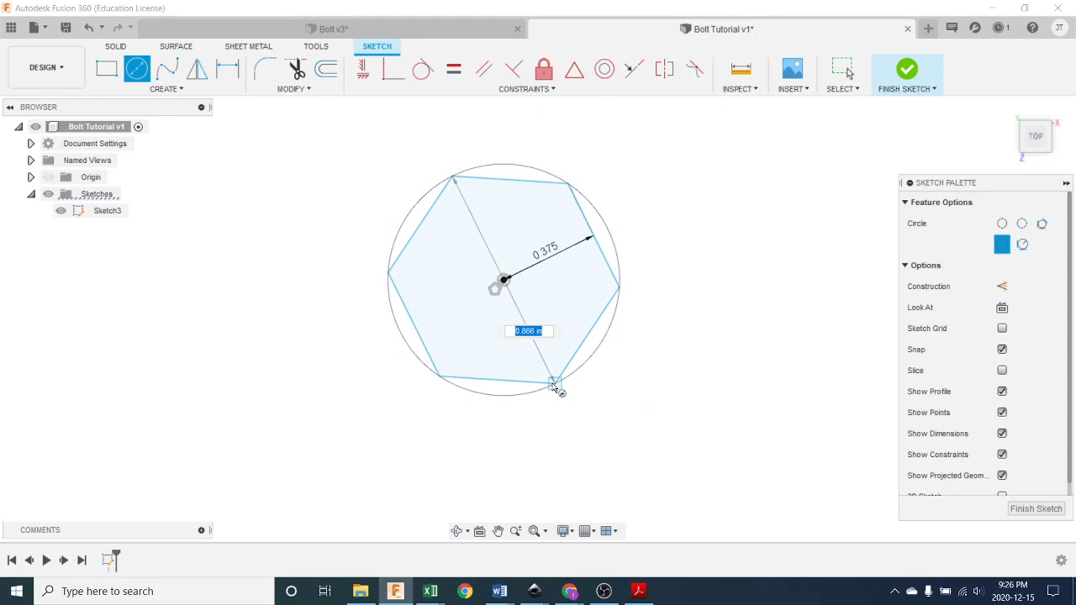
{"action": "scroll", "coordinate": [557, 387], "scroll_direction": "up", "scroll_amount": 3}
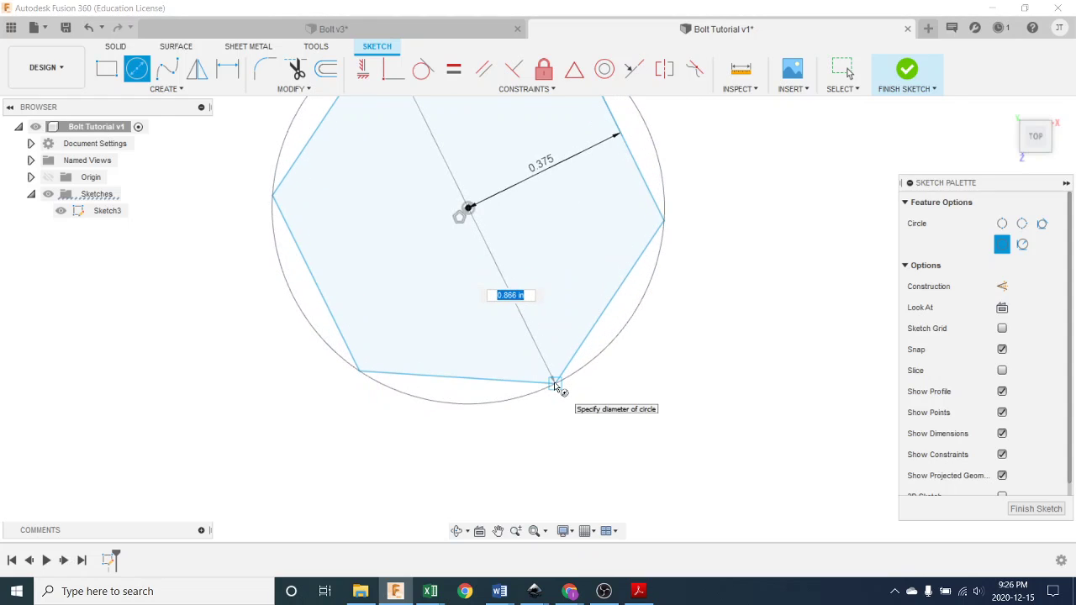
{"action": "left_click", "coordinate": [556, 386]}
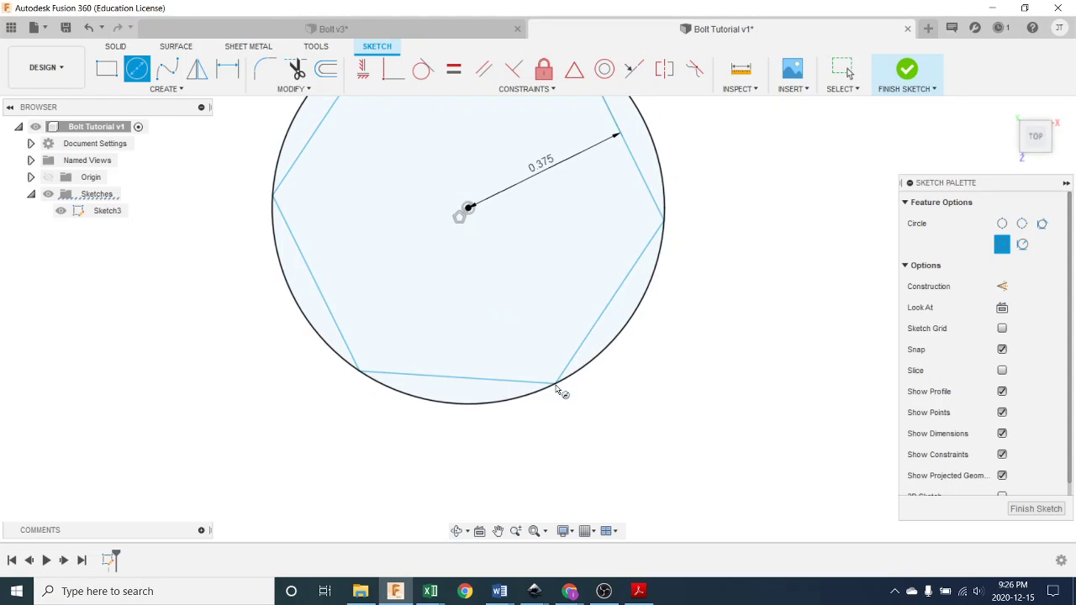
{"action": "scroll", "coordinate": [650, 429], "scroll_direction": "down", "scroll_amount": 3}
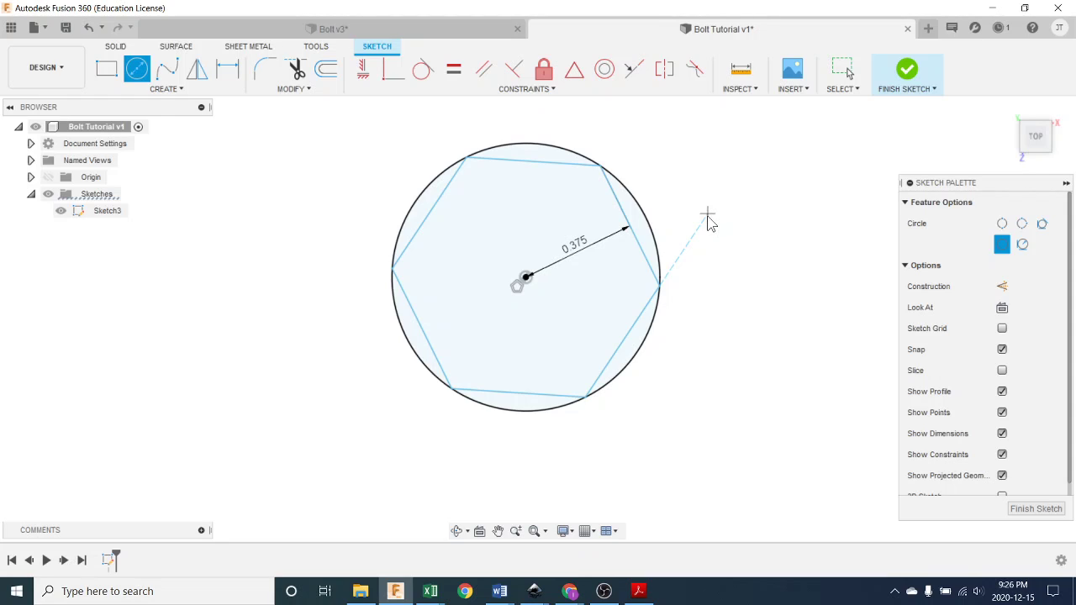
{"action": "key", "text": "Escape"}
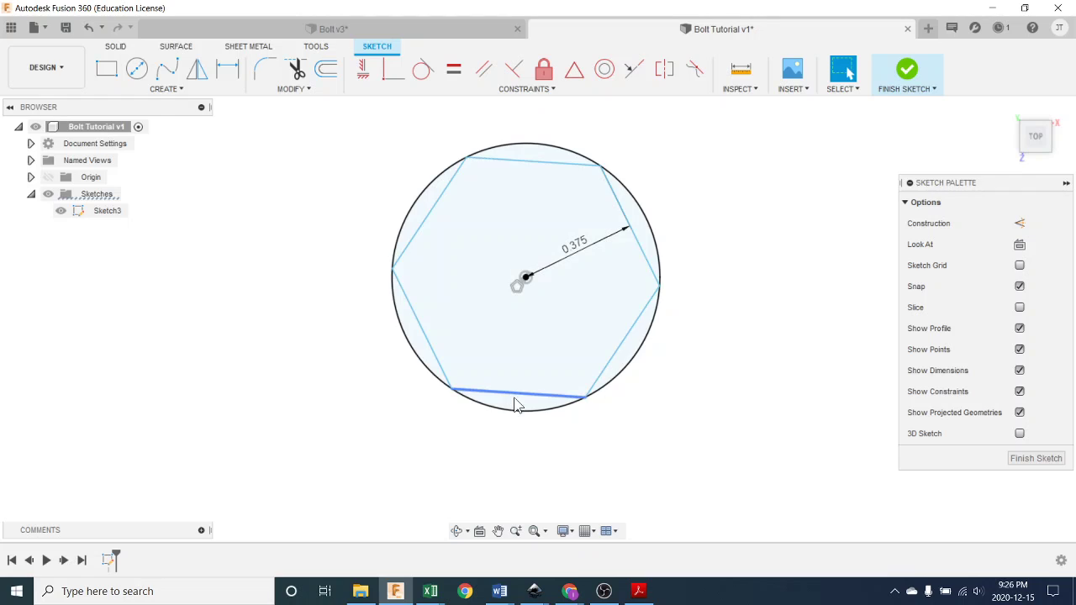
{"action": "left_click", "coordinate": [641, 235]}
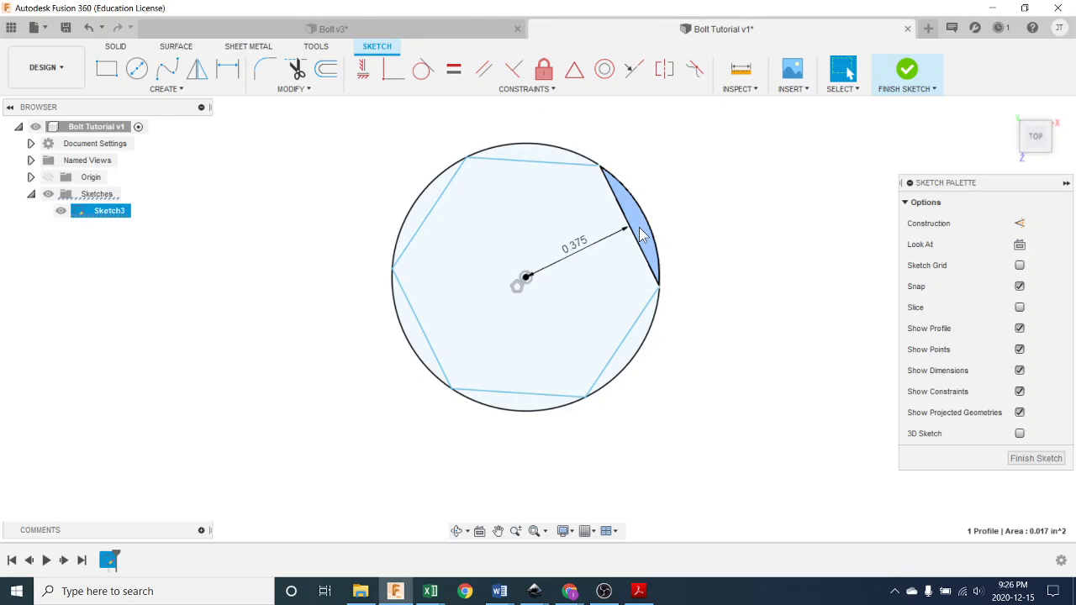
{"action": "left_click", "coordinate": [545, 154]}
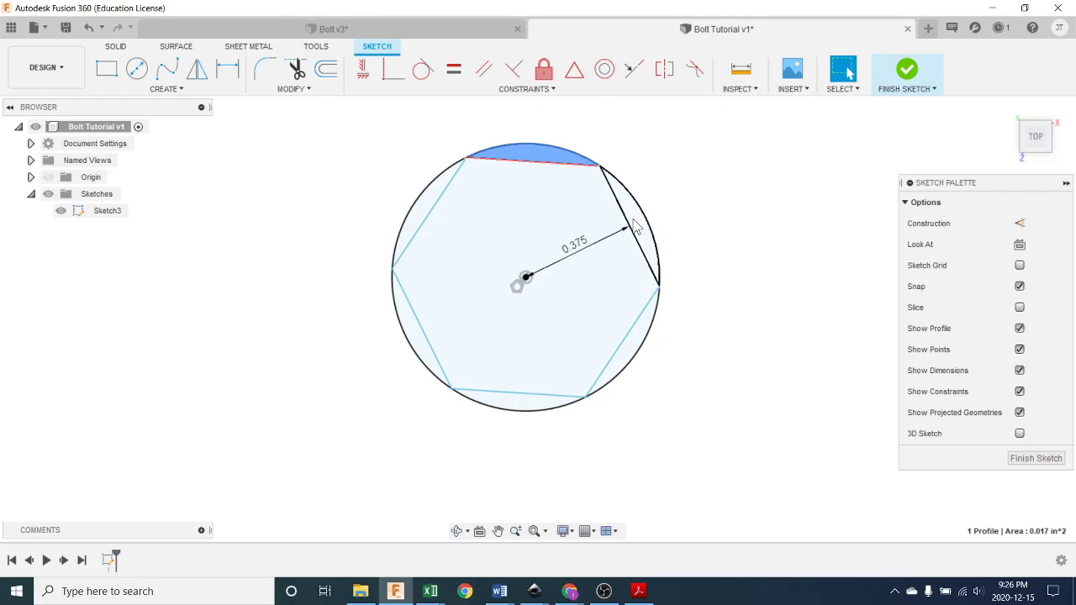
{"action": "left_click", "coordinate": [642, 252]}
{"action": "left_click", "coordinate": [642, 335]}
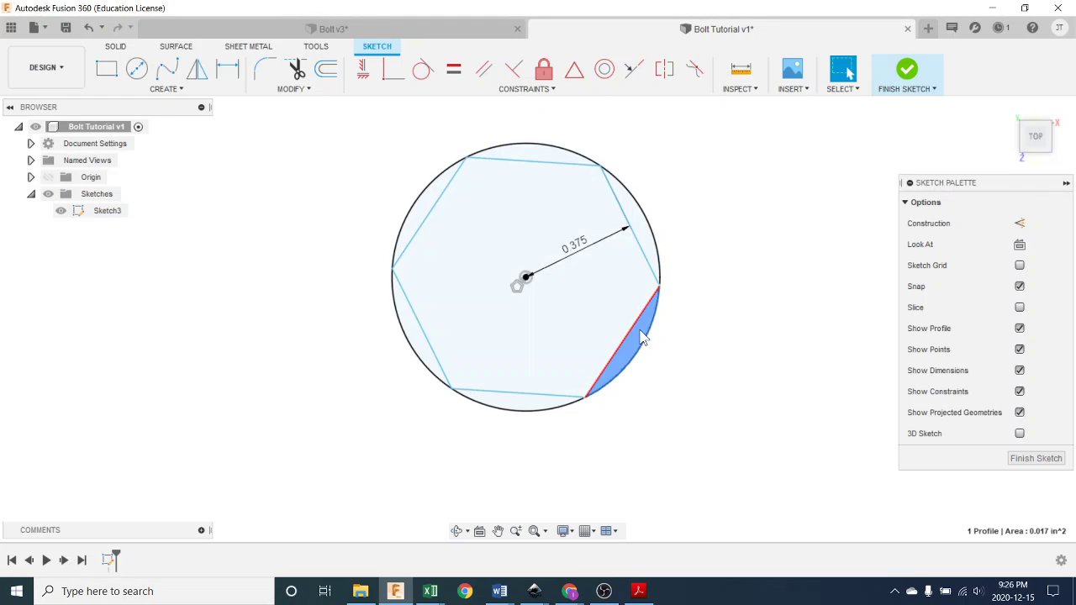
{"action": "left_click", "coordinate": [530, 403]}
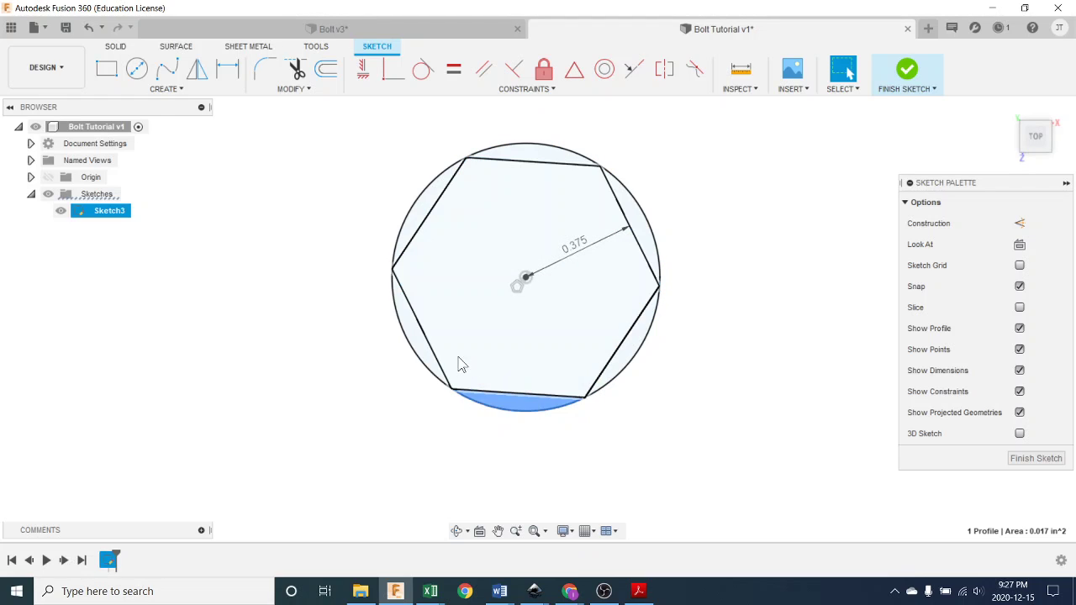
{"action": "left_click", "coordinate": [427, 354], "text": "ctrl"}
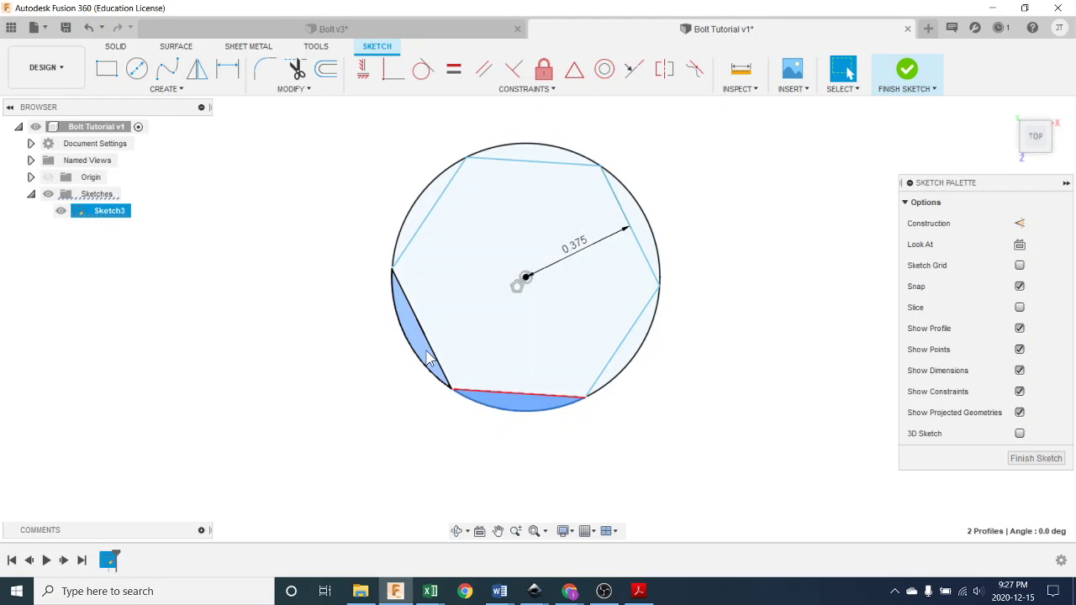
{"action": "left_click", "coordinate": [423, 210], "text": "ctrl"}
{"action": "left_click", "coordinate": [703, 186]}
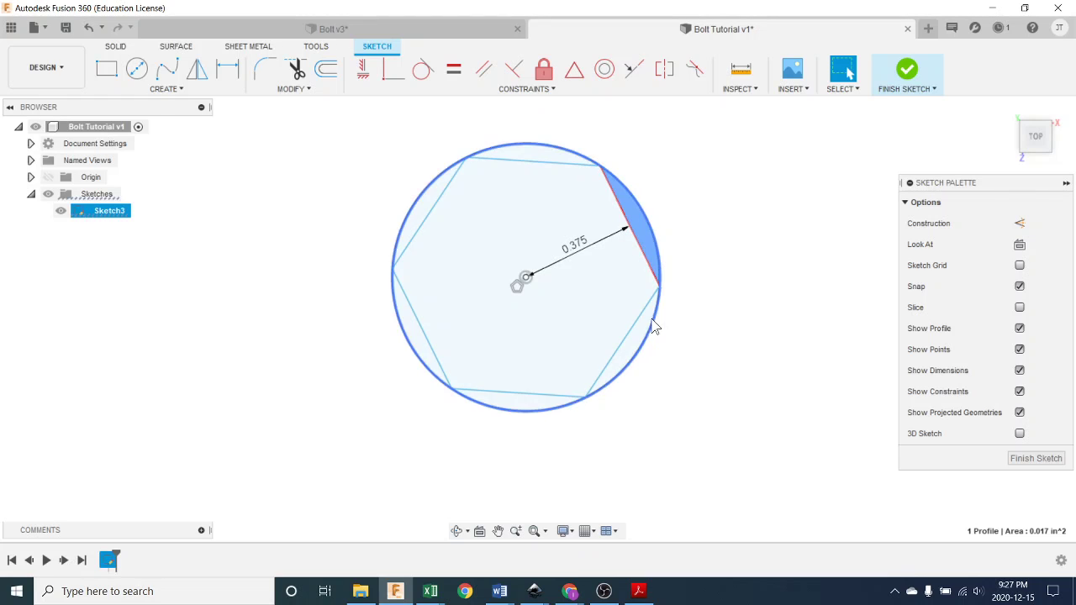
Step: Extrude the hexagon together with the six segments between it and the circle 5/16 in upward as a new body
{"action": "left_click", "coordinate": [639, 341], "text": "ctrl"}
{"action": "left_click", "coordinate": [530, 409], "text": "ctrl"}
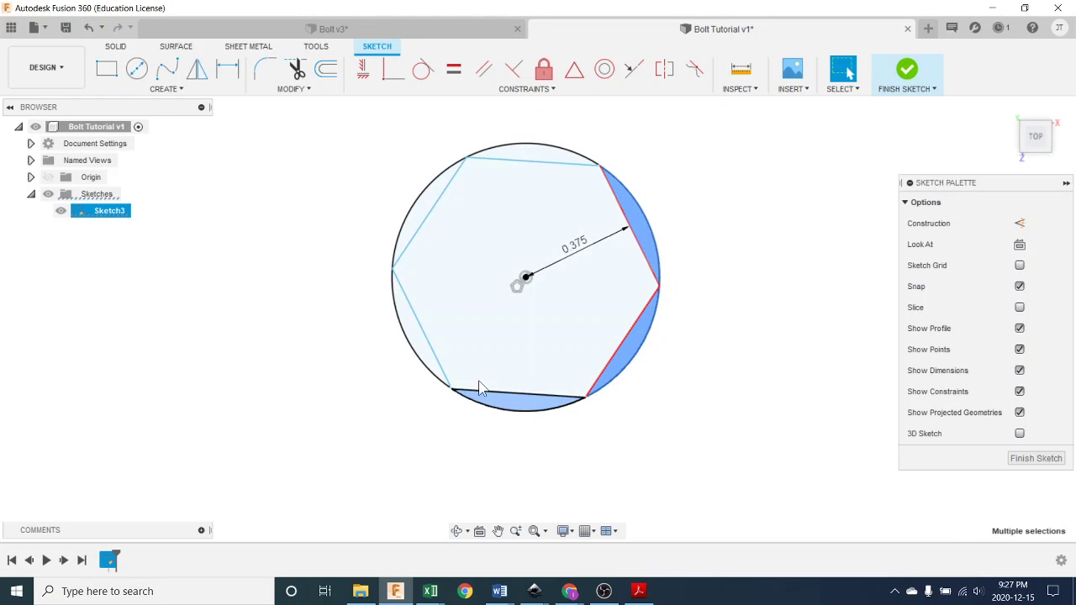
{"action": "left_click", "coordinate": [420, 354], "text": "ctrl"}
{"action": "left_click", "coordinate": [415, 227], "text": "ctrl"}
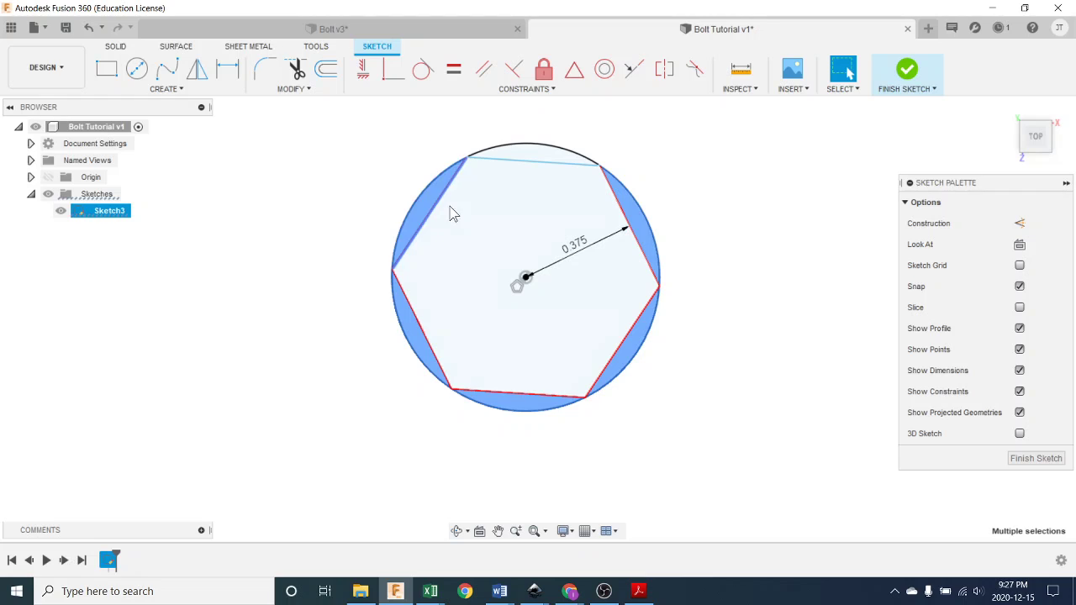
{"action": "left_click", "coordinate": [532, 157], "text": "ctrl"}
{"action": "left_click", "coordinate": [524, 213], "text": "ctrl"}
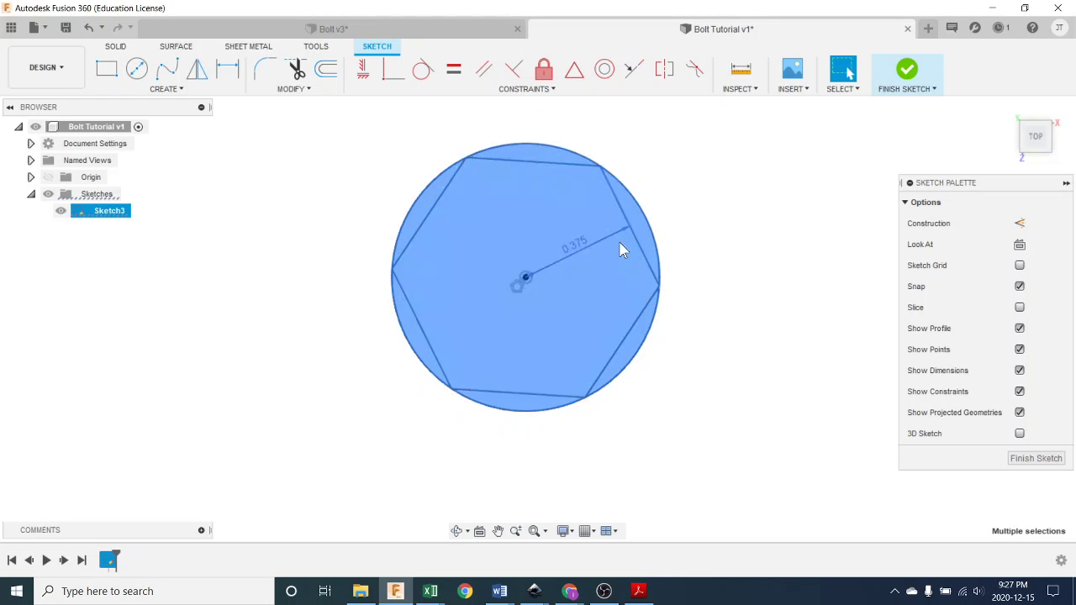
{"action": "key", "text": "e"}
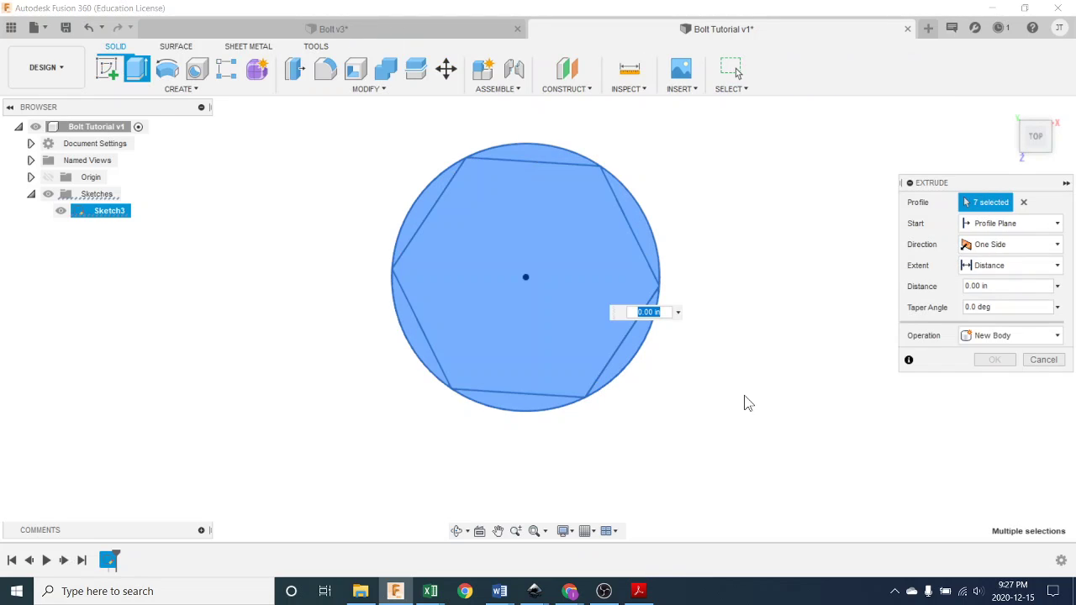
{"action": "left_click_drag", "start_coordinate": [524, 273], "coordinate": [551, 203]}
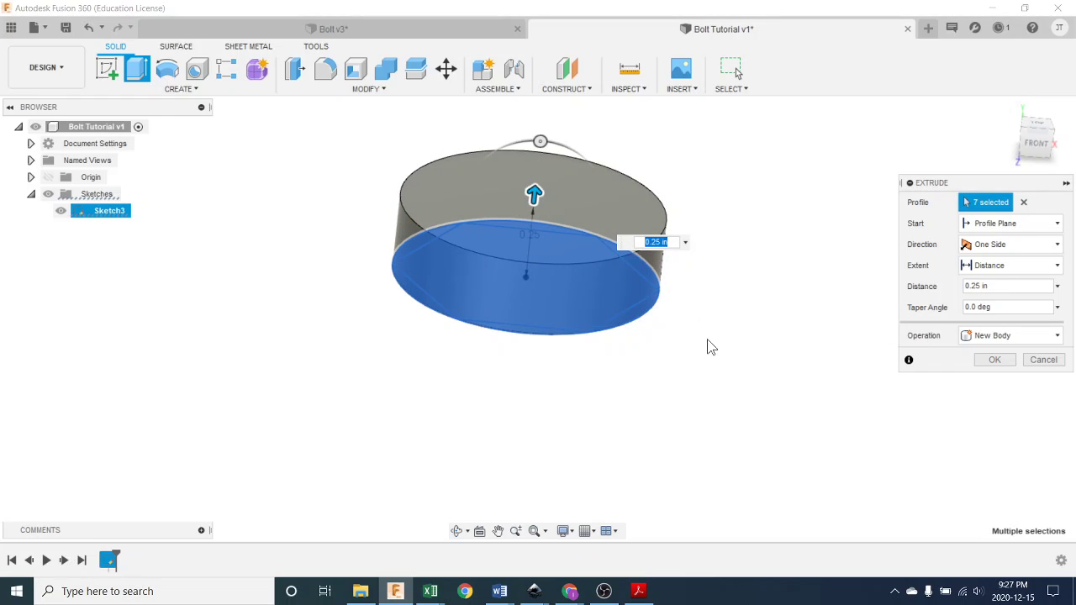
{"action": "type", "text": "5/16"}
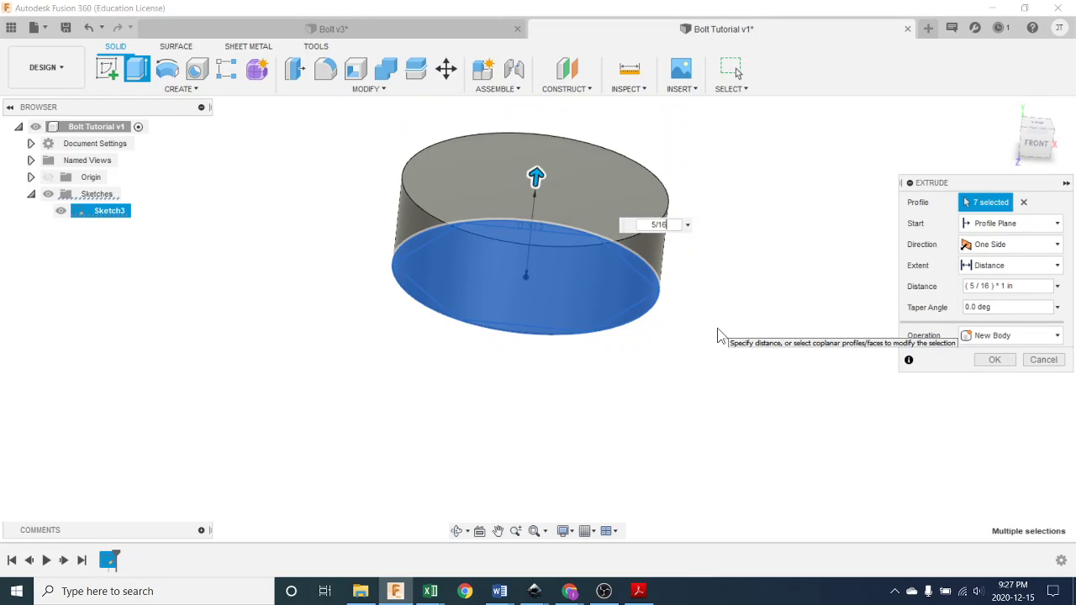
{"action": "left_click", "coordinate": [994, 359]}
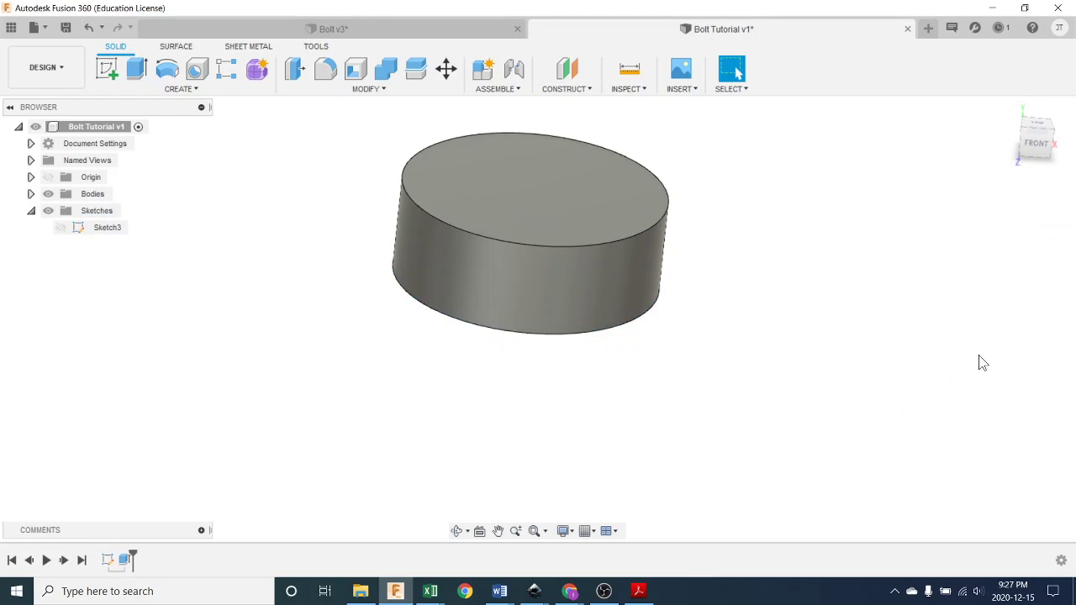
Step: Consult the hex head screw drawing in Acrobat Reader, return to Fusion 360 and chamfer the cylinder's top outer edge with distance 0.06 in
{"action": "middle_click_drag", "start_coordinate": [849, 382], "coordinate": [812, 427], "text": "shift"}
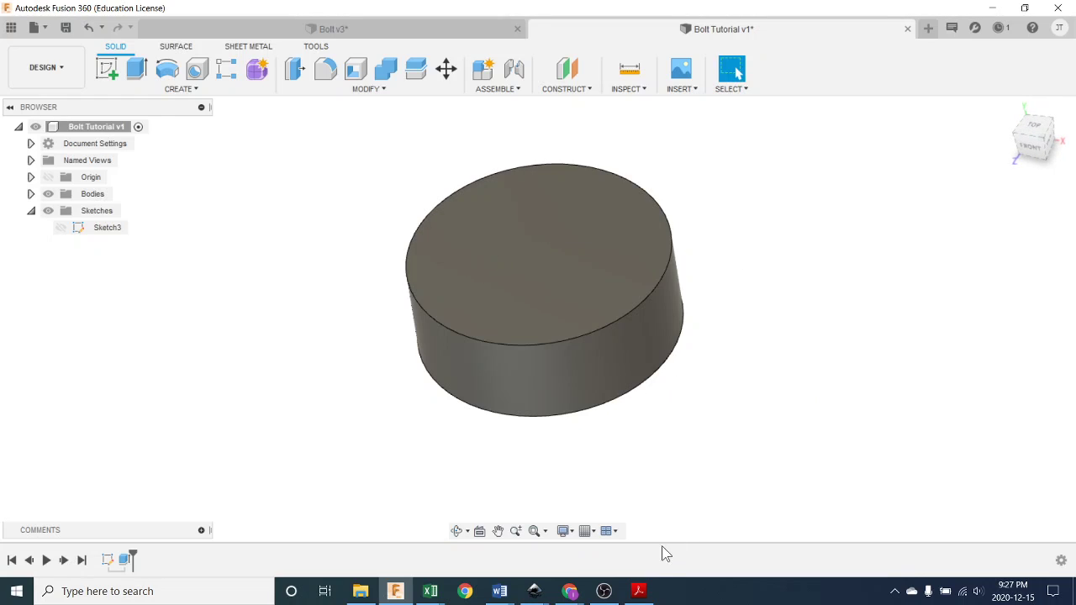
{"action": "left_click", "coordinate": [639, 593]}
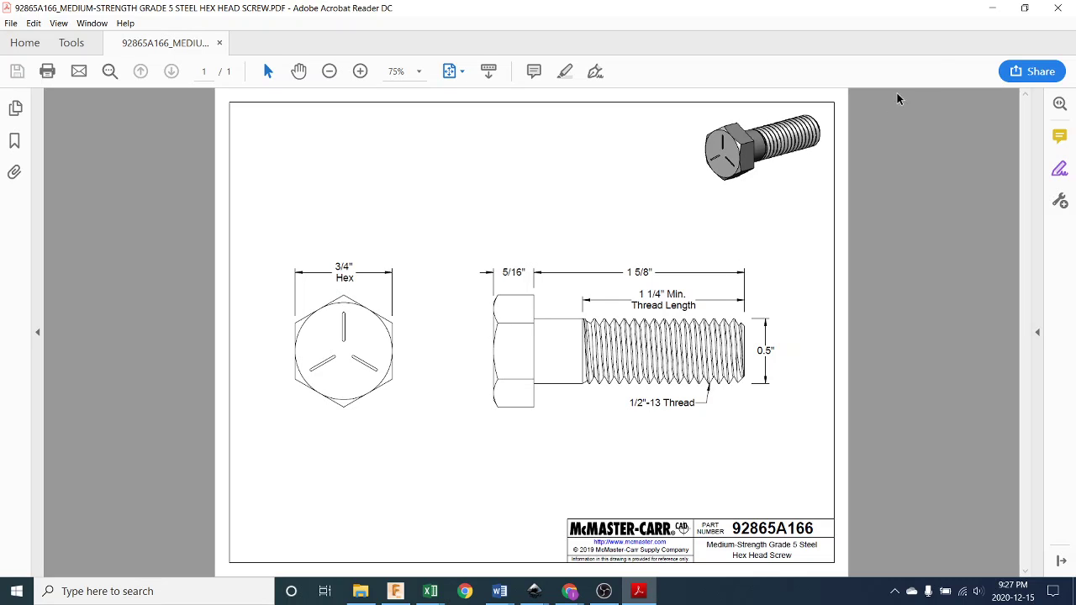
{"action": "left_click", "coordinate": [993, 10]}
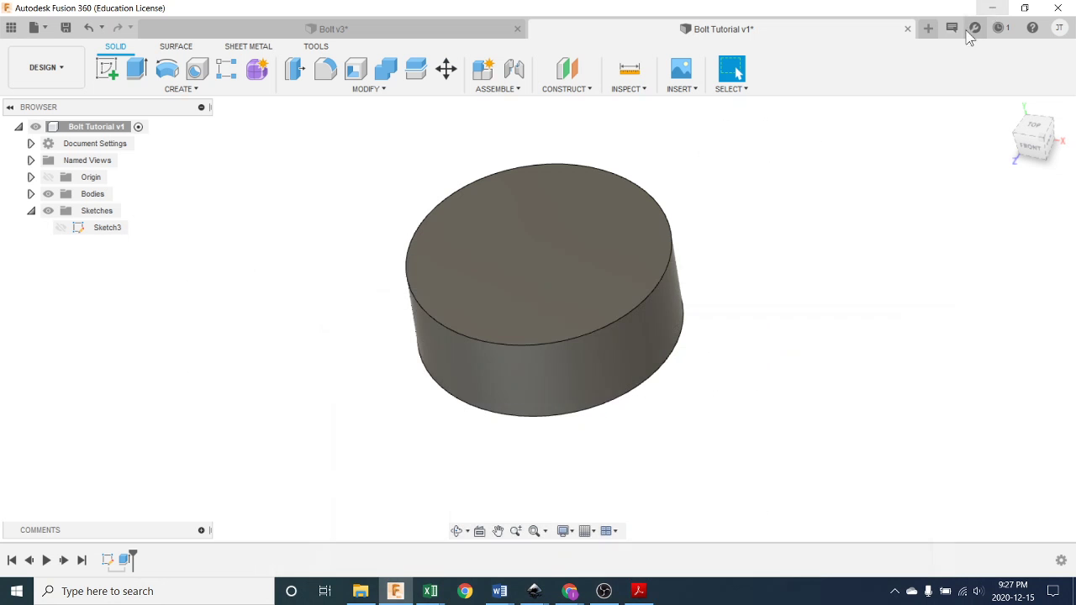
{"action": "left_click", "coordinate": [372, 88]}
{"action": "left_click", "coordinate": [344, 135]}
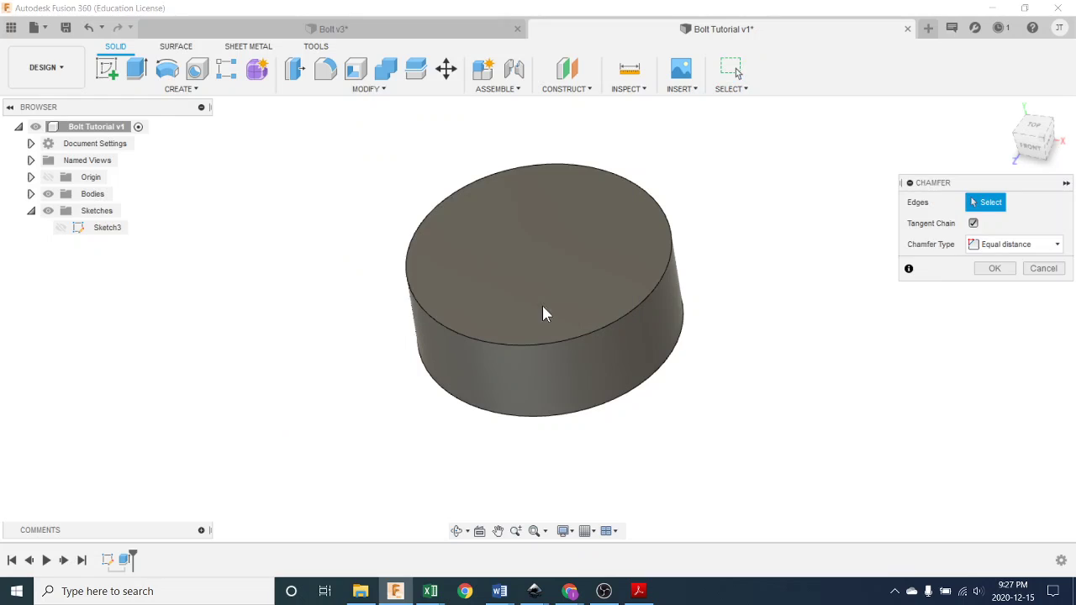
{"action": "left_click", "coordinate": [541, 342]}
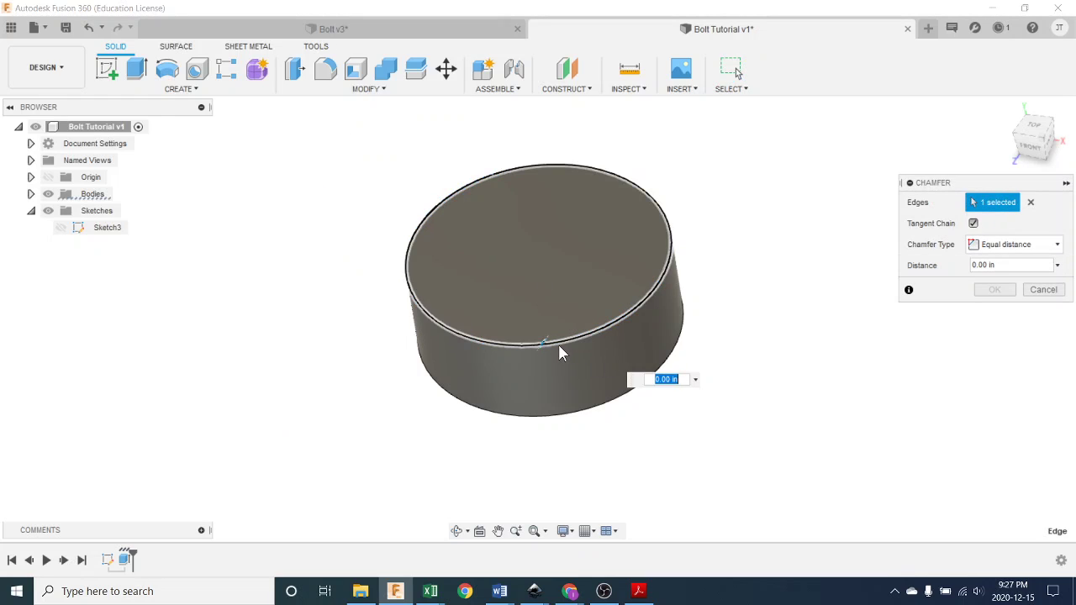
{"action": "middle_click_drag", "start_coordinate": [555, 367], "coordinate": [475, 317], "text": "shift"}
{"action": "left_click_drag", "start_coordinate": [473, 317], "coordinate": [484, 313]}
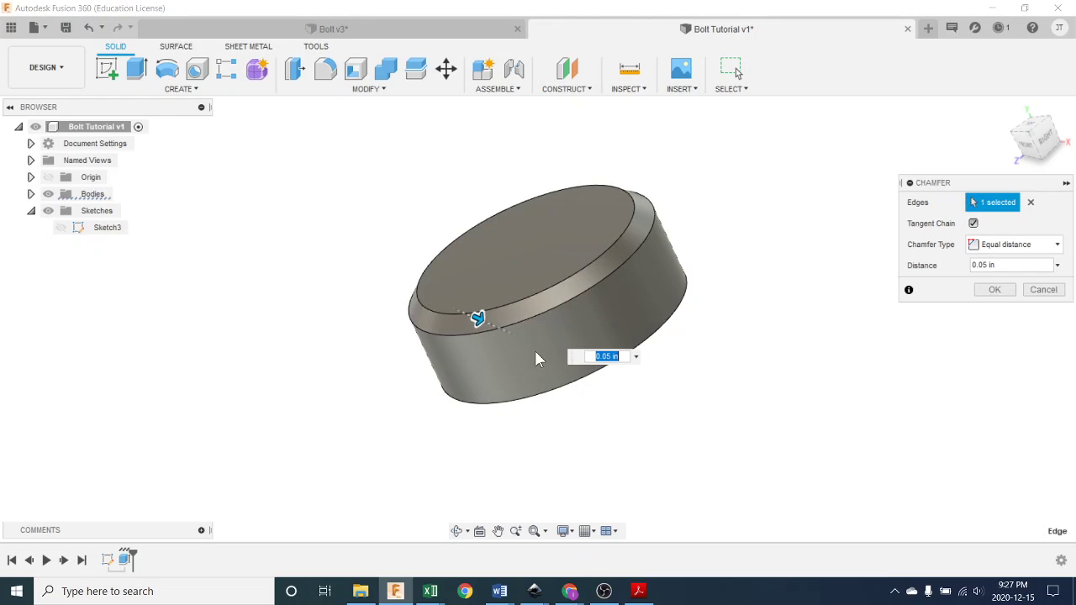
{"action": "left_click", "coordinate": [612, 355]}
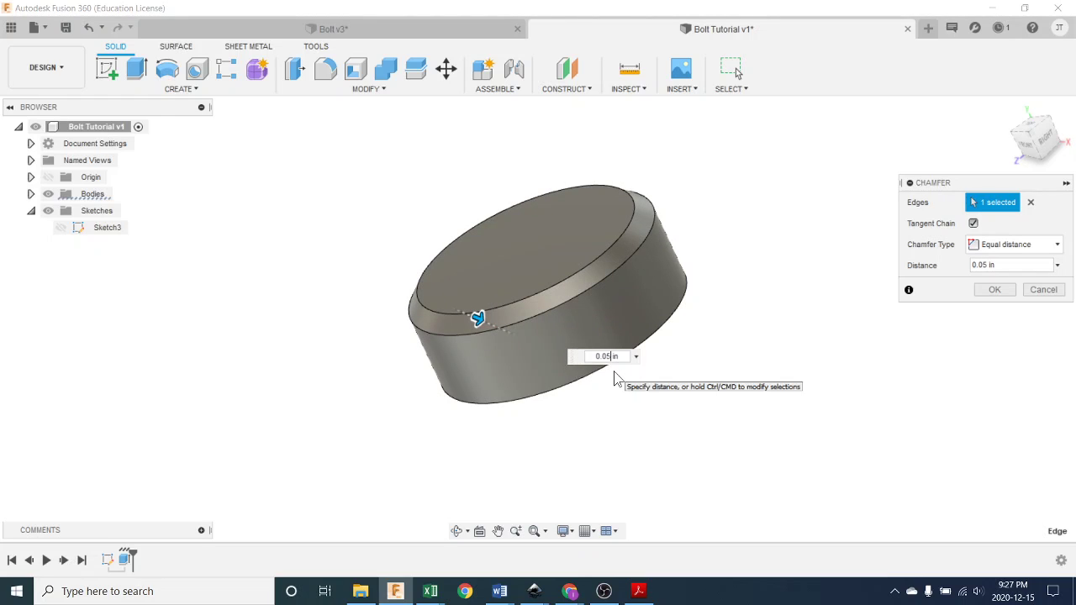
{"action": "key", "text": "BackSpace"}
{"action": "type", "text": "6"}
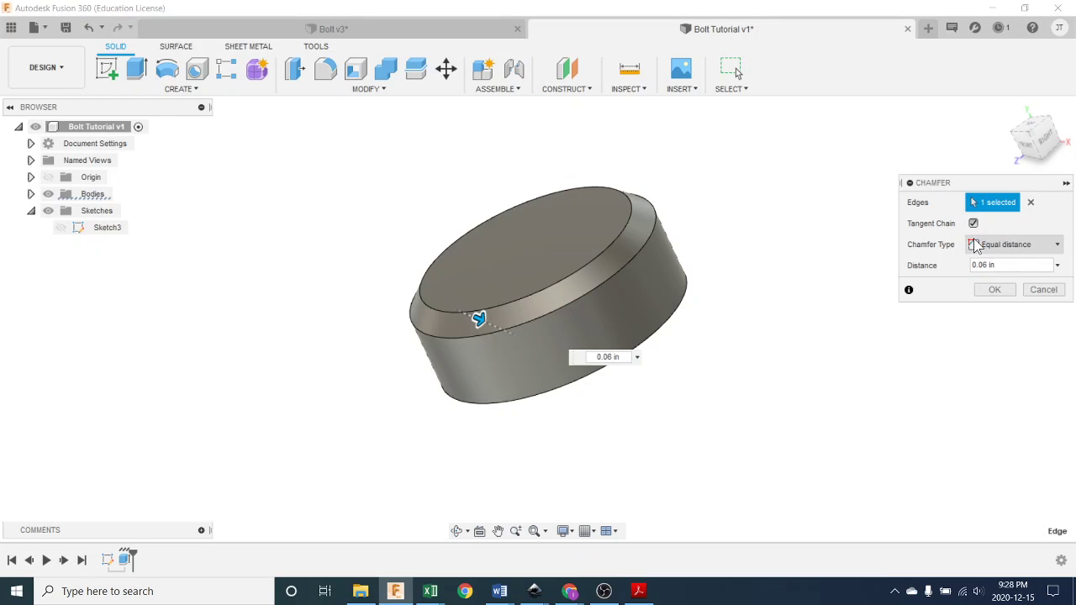
Step: Change the chamfer type to Distance and angle with an angle of 30 deg and apply the chamfer
{"action": "left_click", "coordinate": [1032, 248]}
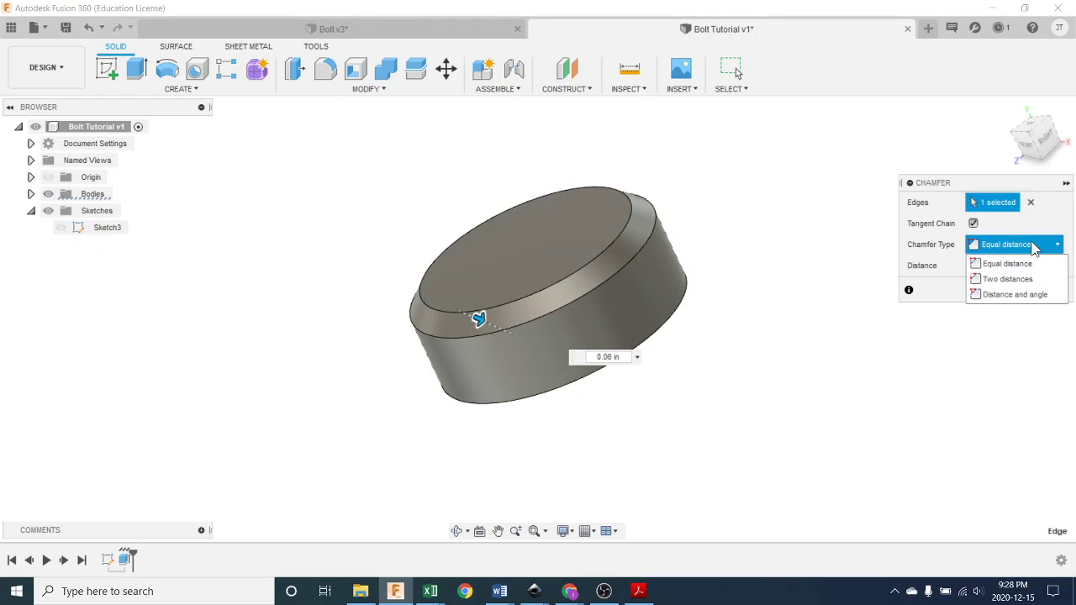
{"action": "left_click", "coordinate": [1022, 296]}
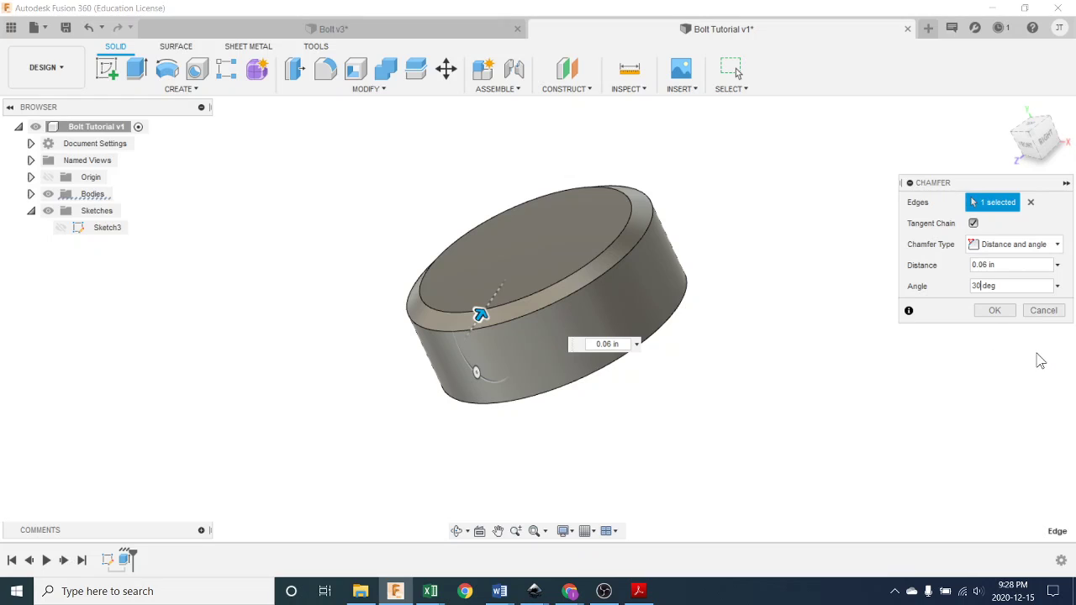
{"action": "left_click", "coordinate": [995, 310]}
Step: Start a sketch on the cylinder's flat top face and draw a six-sided circumscribed polygon centred on the origin with radius .375 in
{"action": "middle_click_drag", "start_coordinate": [793, 356], "coordinate": [813, 379], "text": "shift"}
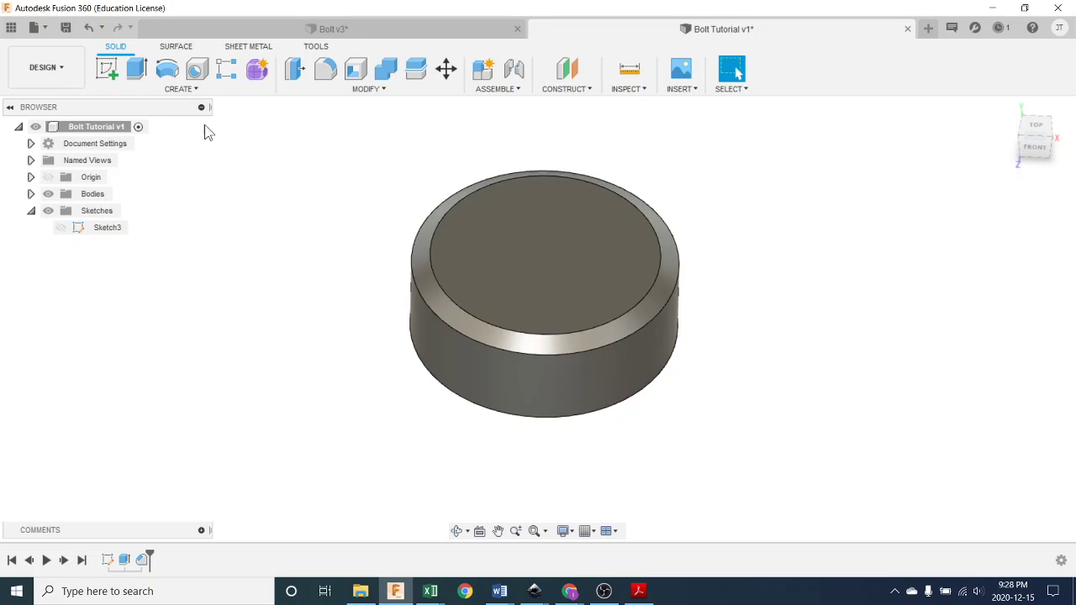
{"action": "left_click", "coordinate": [180, 90]}
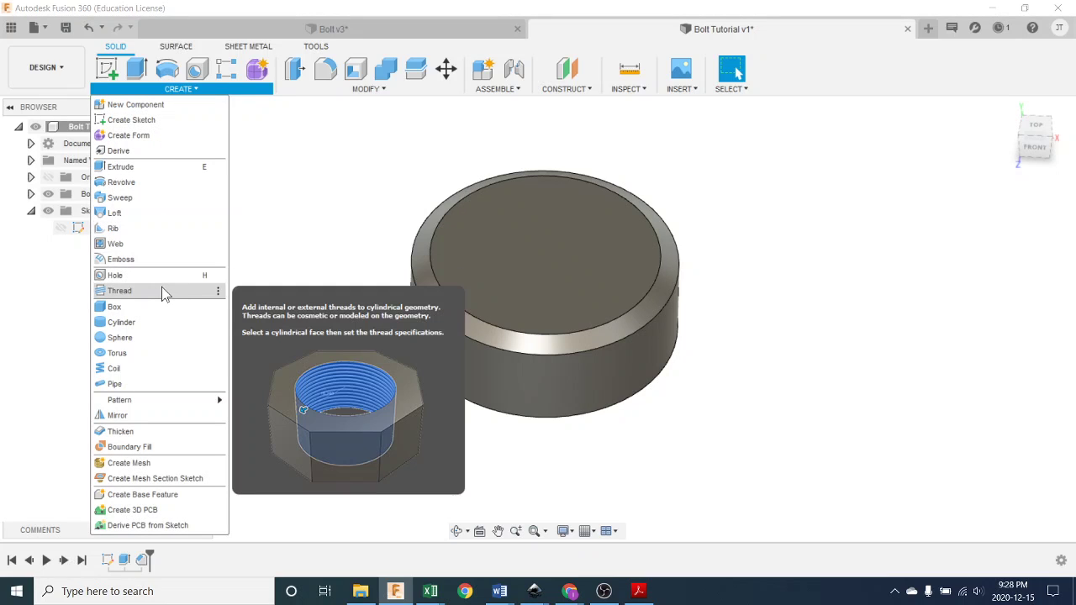
{"action": "left_click", "coordinate": [106, 74]}
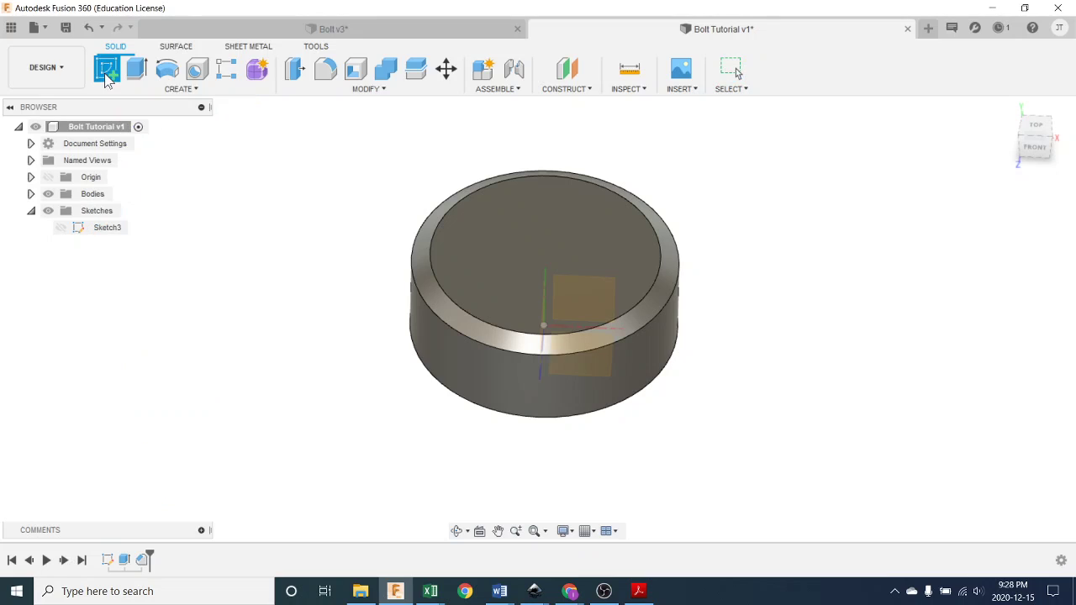
{"action": "left_click", "coordinate": [524, 247]}
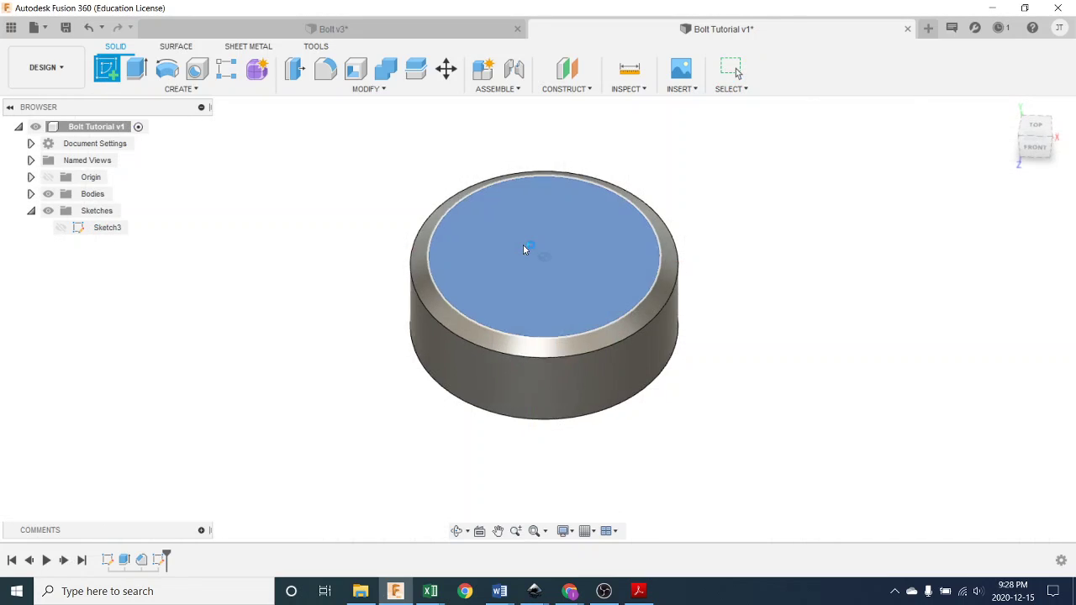
{"action": "left_click", "coordinate": [168, 88]}
{"action": "mouse_move", "coordinate": [176, 168]}
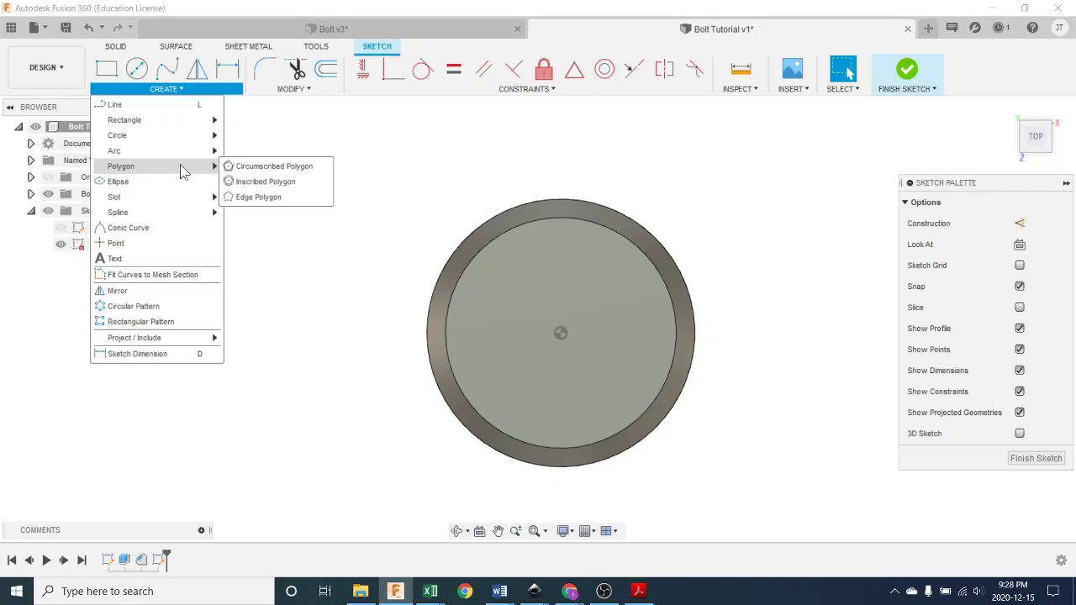
{"action": "left_click", "coordinate": [272, 167]}
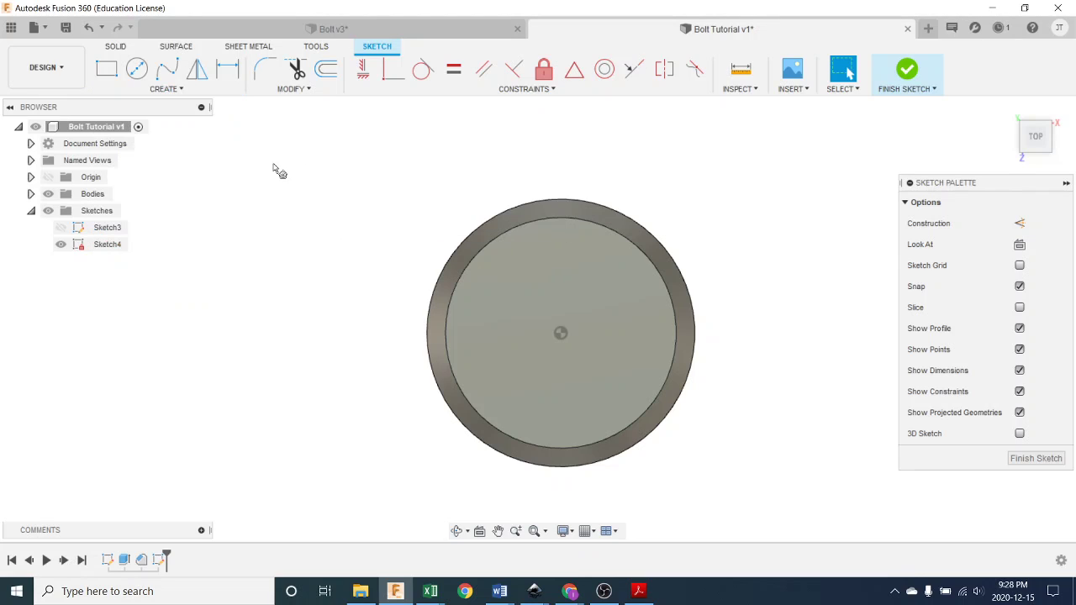
{"action": "left_click", "coordinate": [561, 333]}
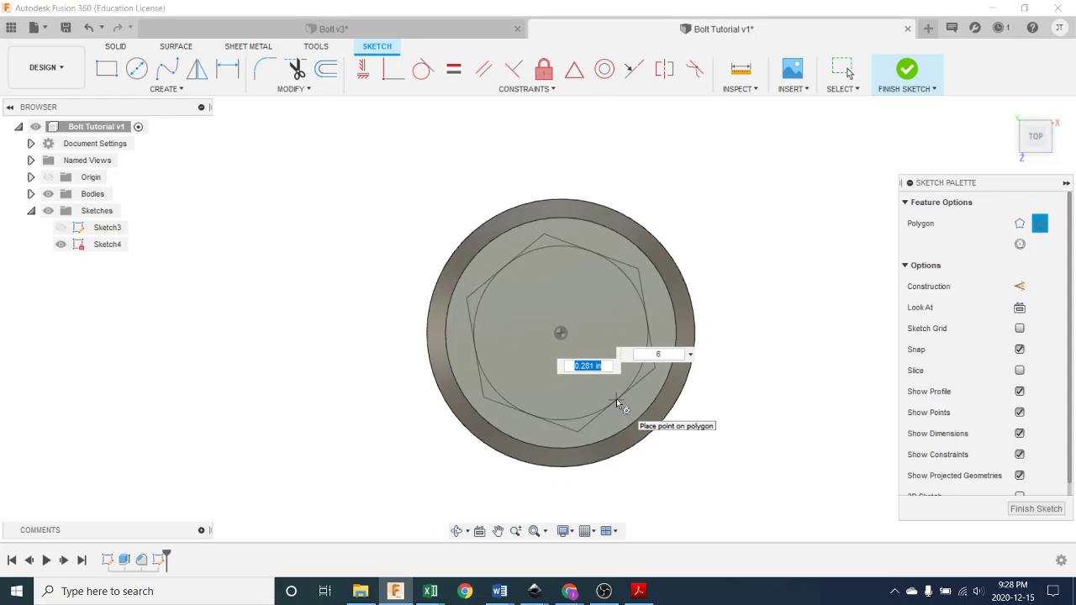
{"action": "type", "text": ".375"}
{"action": "key", "text": "Tab"}
{"action": "key", "text": "Return"}
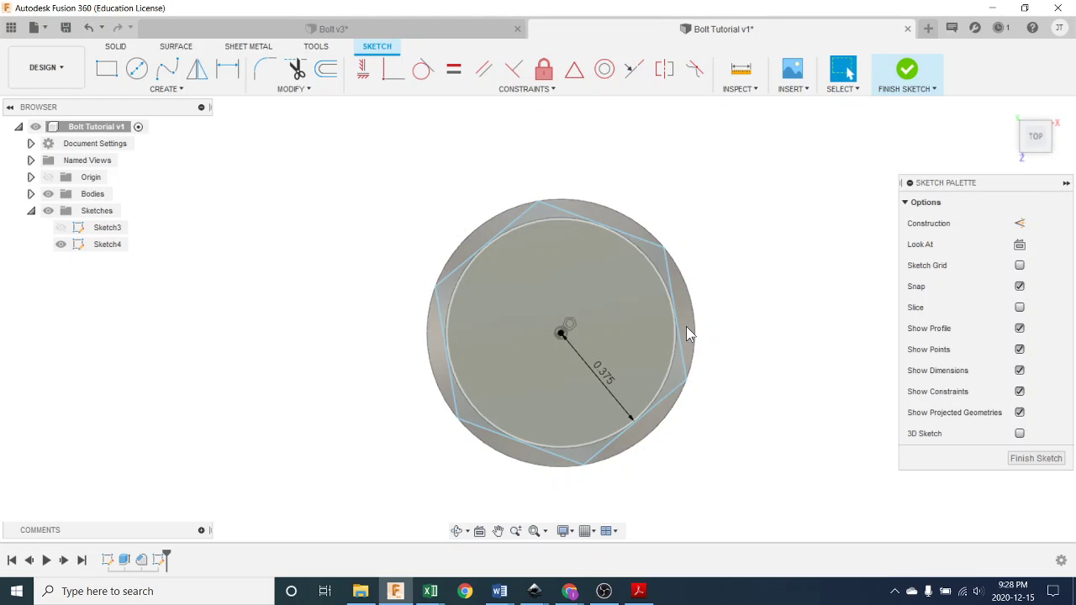
Step: Check whether the areas between the hexagon and the head's outer edge can be selected as separate profiles
{"action": "scroll", "coordinate": [686, 332], "scroll_direction": "up", "scroll_amount": 3}
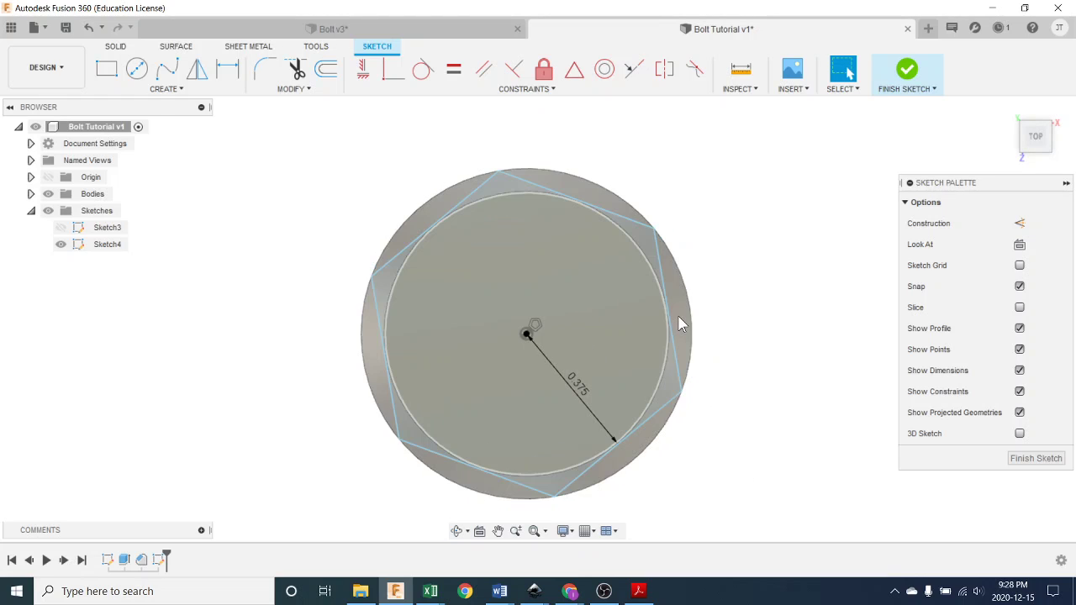
{"action": "left_click", "coordinate": [681, 324]}
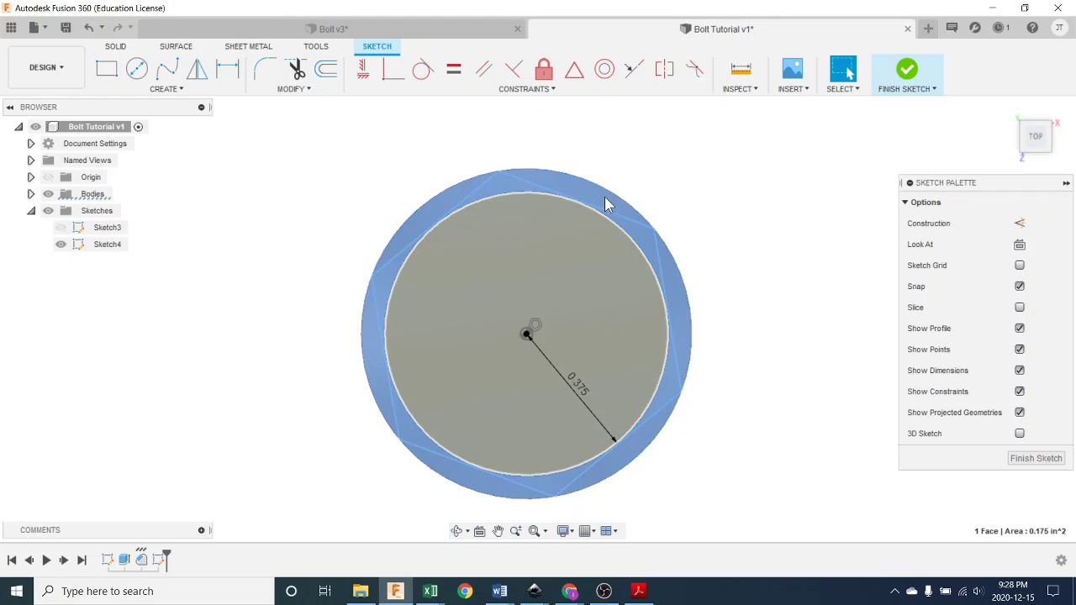
{"action": "left_click", "coordinate": [430, 207]}
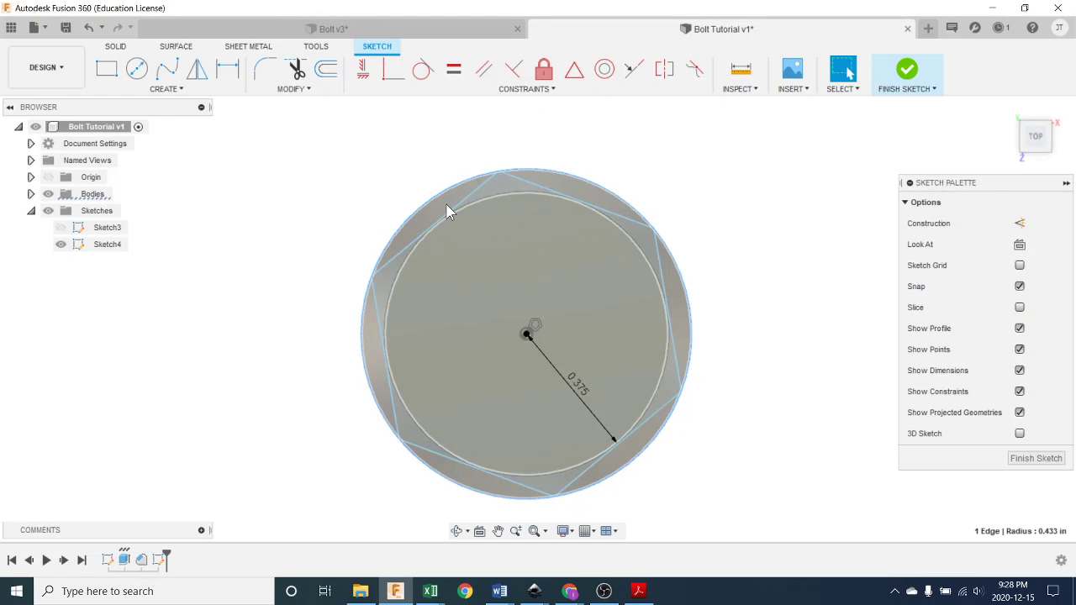
{"action": "left_click", "coordinate": [451, 206]}
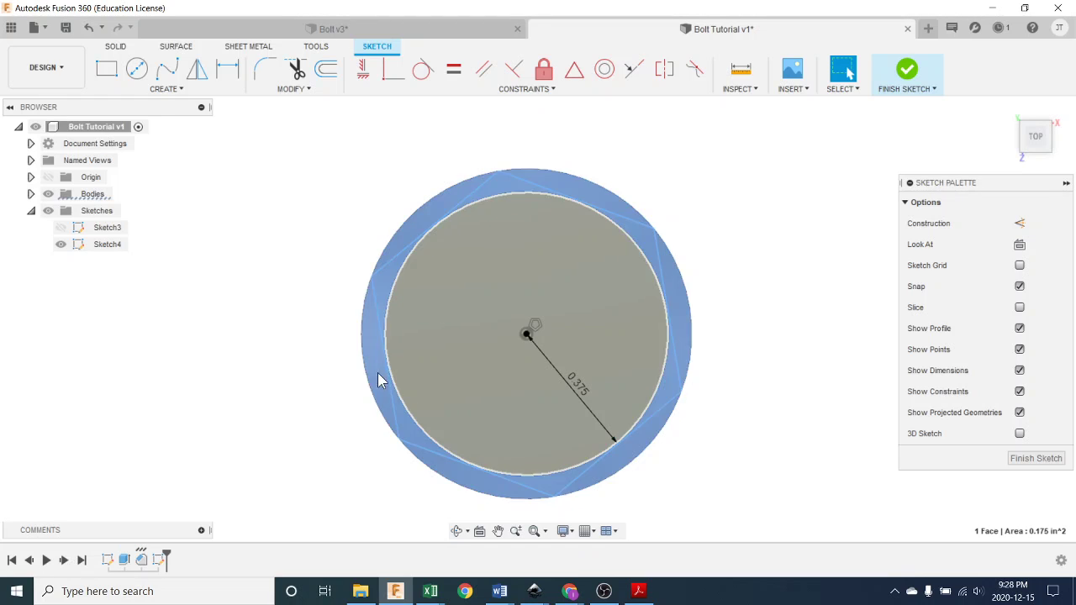
{"action": "left_click", "coordinate": [752, 348]}
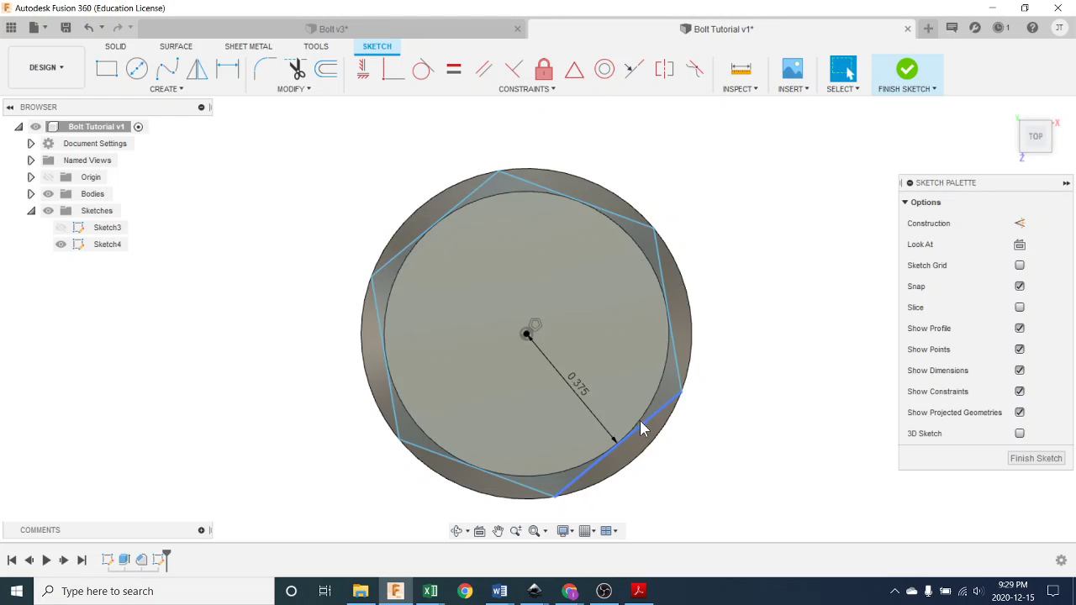
{"action": "left_click", "coordinate": [677, 301]}
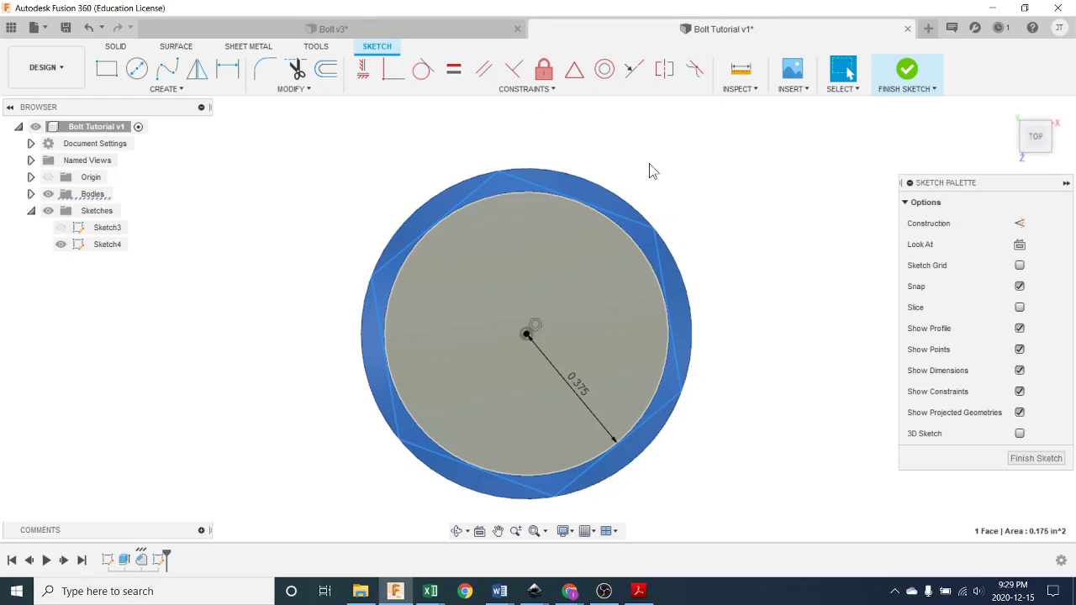
{"action": "left_click", "coordinate": [704, 211]}
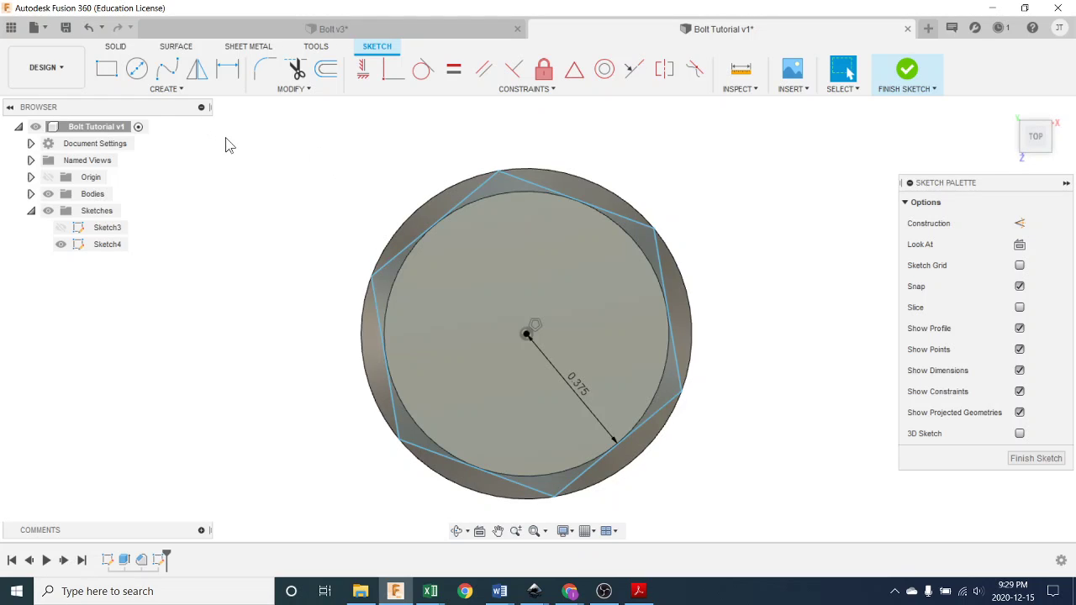
Step: Draw a center diameter circle from the origin out to a corner of the hexagon, along the head's outer edge
{"action": "left_click", "coordinate": [137, 68]}
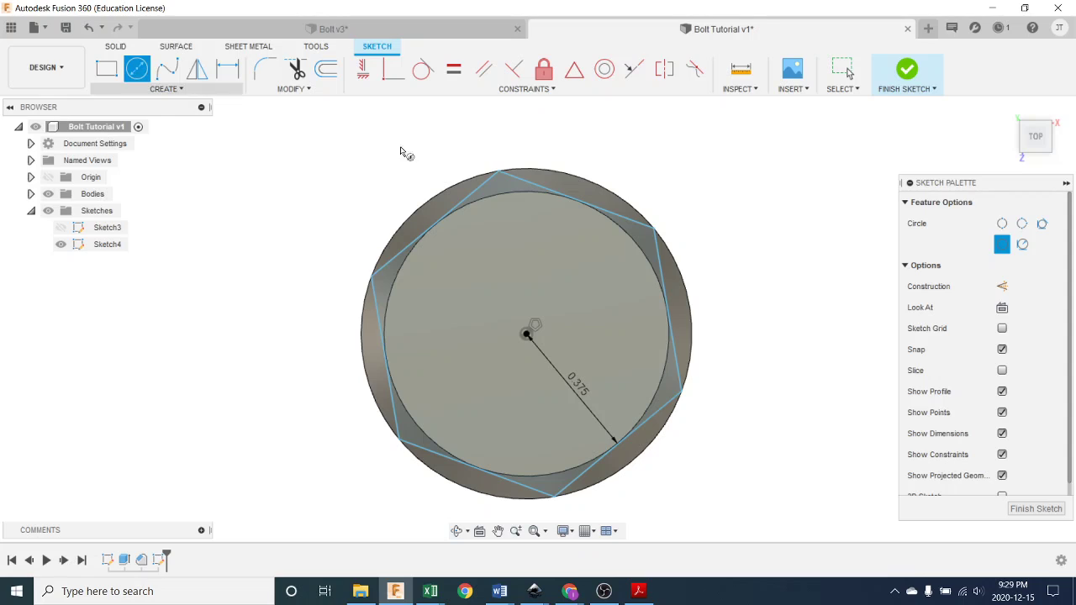
{"action": "left_click", "coordinate": [526, 334]}
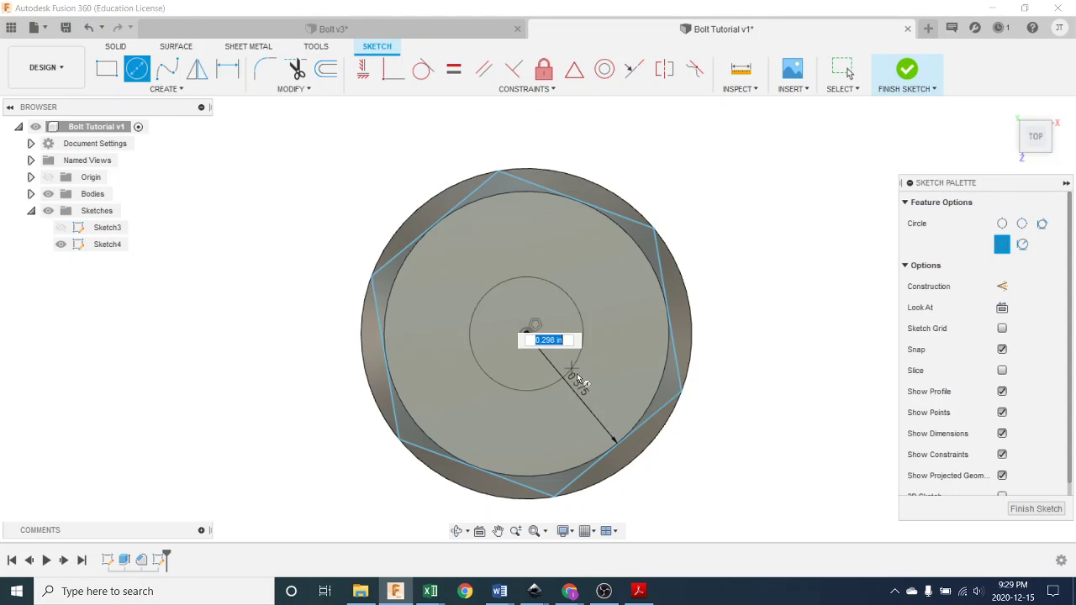
{"action": "left_click", "coordinate": [688, 394]}
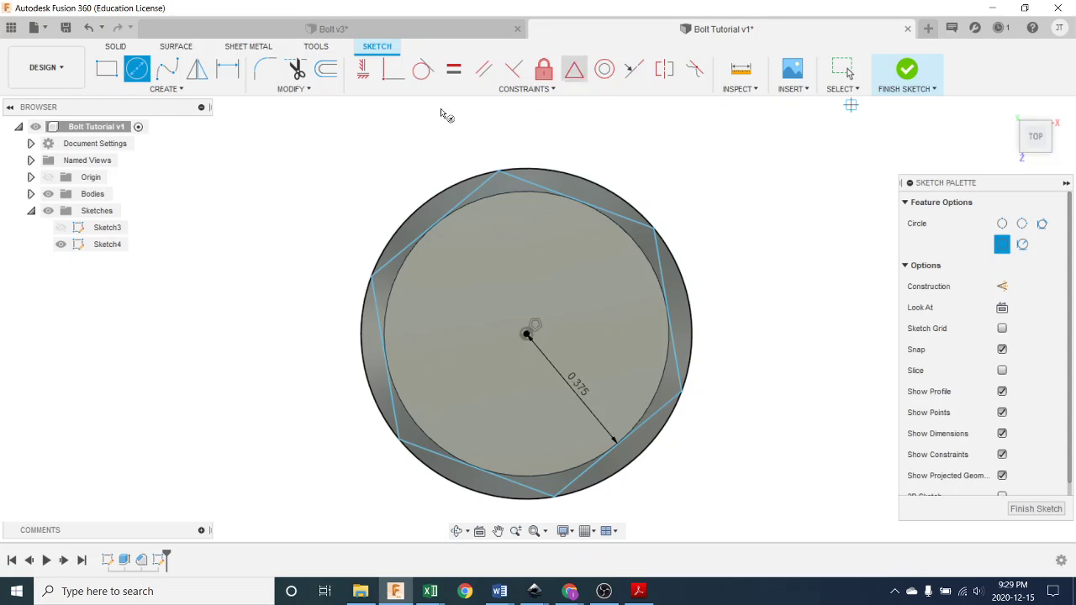
Step: Extrude the six areas between the hexagon and the outer circle about 0.15 in down into the head as a cut
{"action": "key", "text": "Escape"}
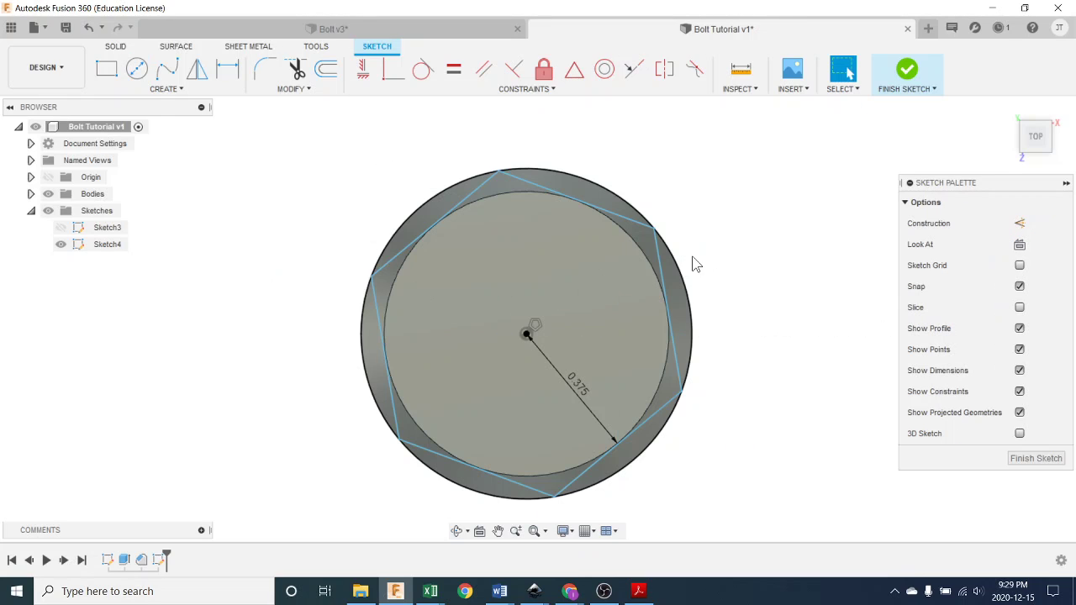
{"action": "left_click", "coordinate": [682, 302]}
{"action": "left_click", "coordinate": [605, 210]}
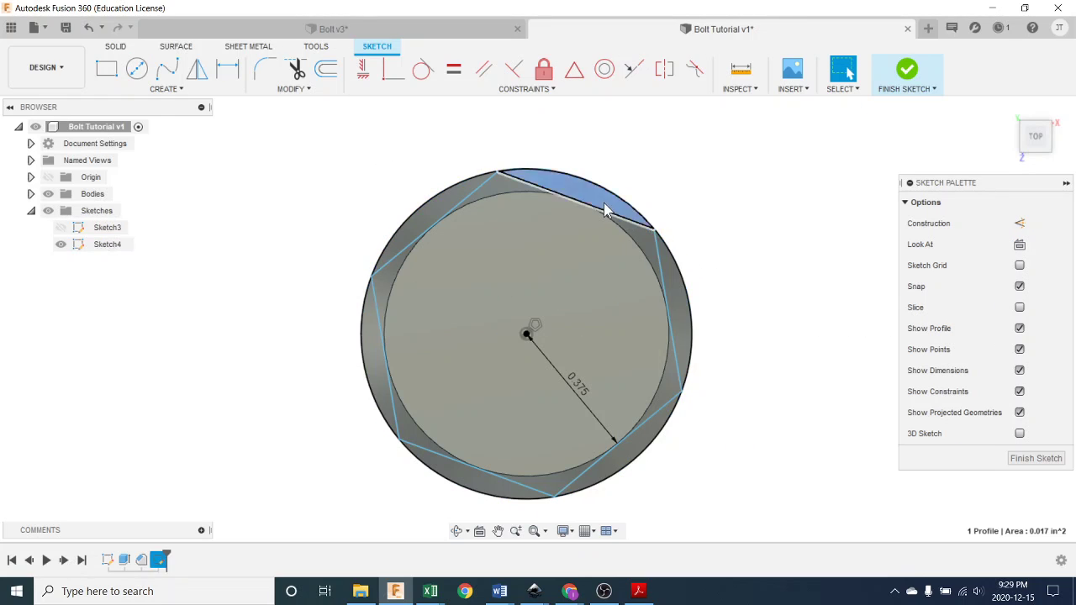
{"action": "left_click", "coordinate": [453, 205]}
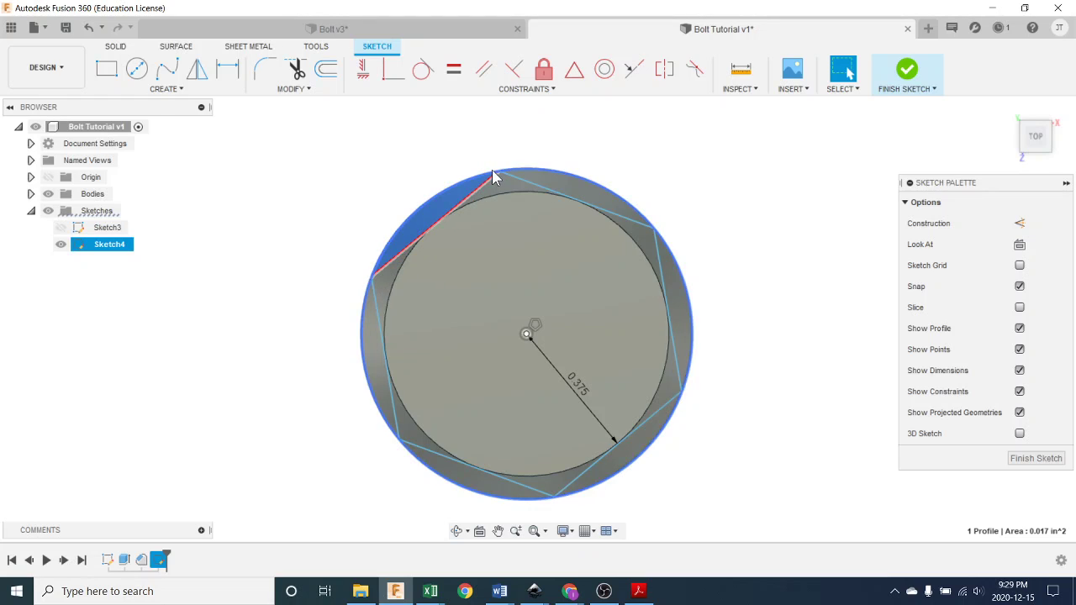
{"action": "left_click", "coordinate": [375, 343]}
{"action": "left_click", "coordinate": [450, 476]}
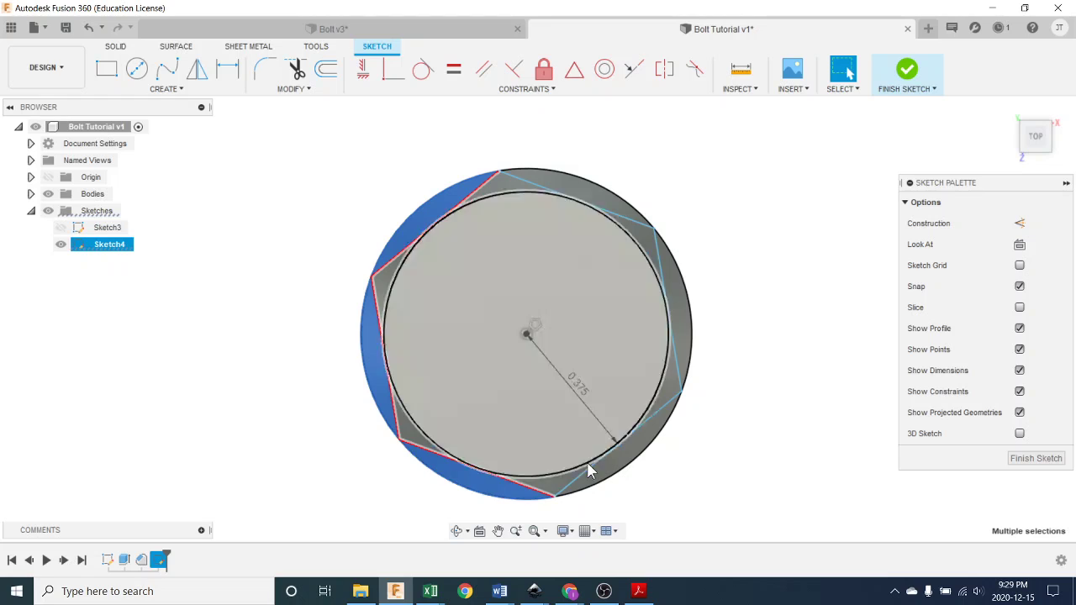
{"action": "left_click", "coordinate": [614, 465]}
{"action": "left_click", "coordinate": [684, 311]}
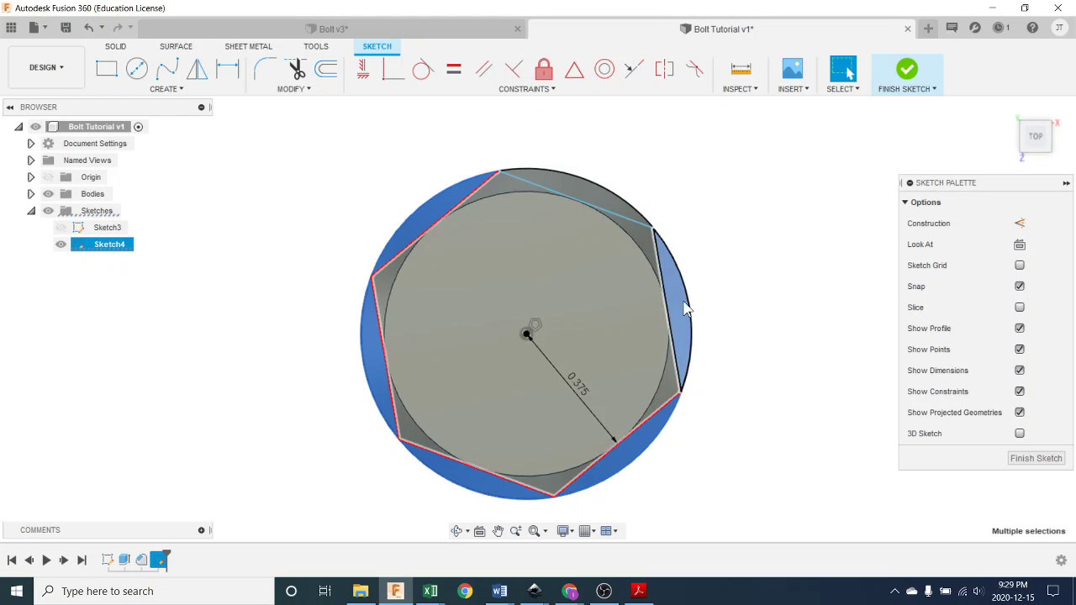
{"action": "left_click", "coordinate": [599, 195]}
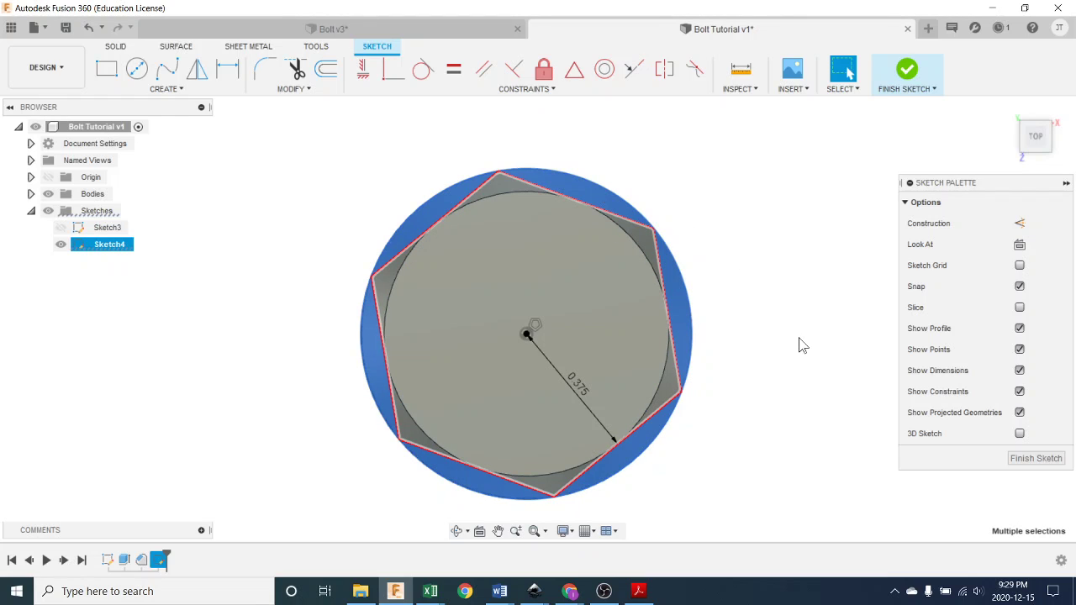
{"action": "key", "text": "e"}
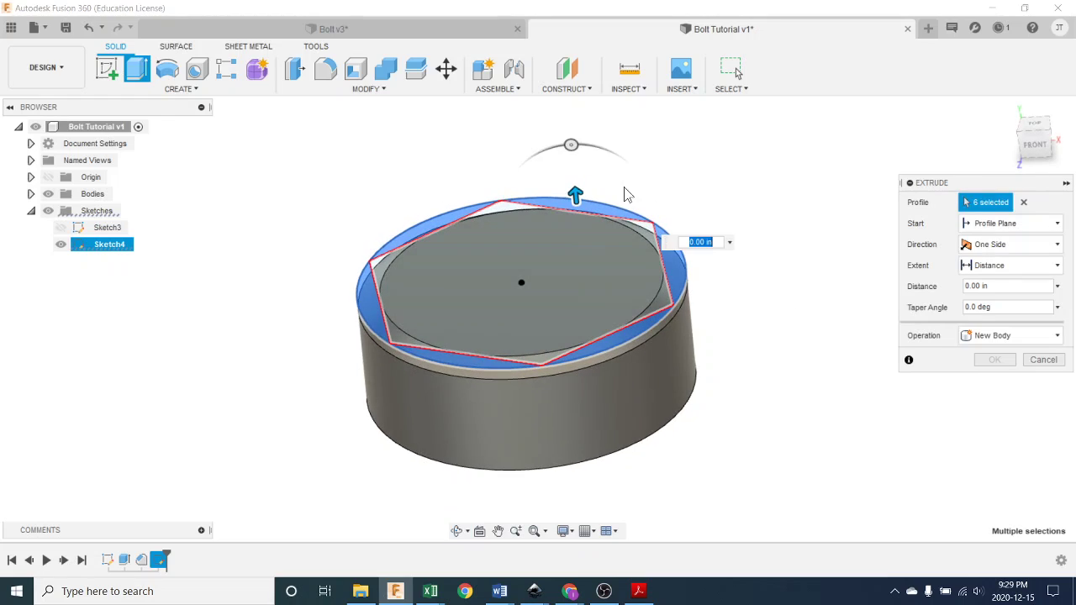
{"action": "left_click_drag", "start_coordinate": [575, 194], "coordinate": [583, 270]}
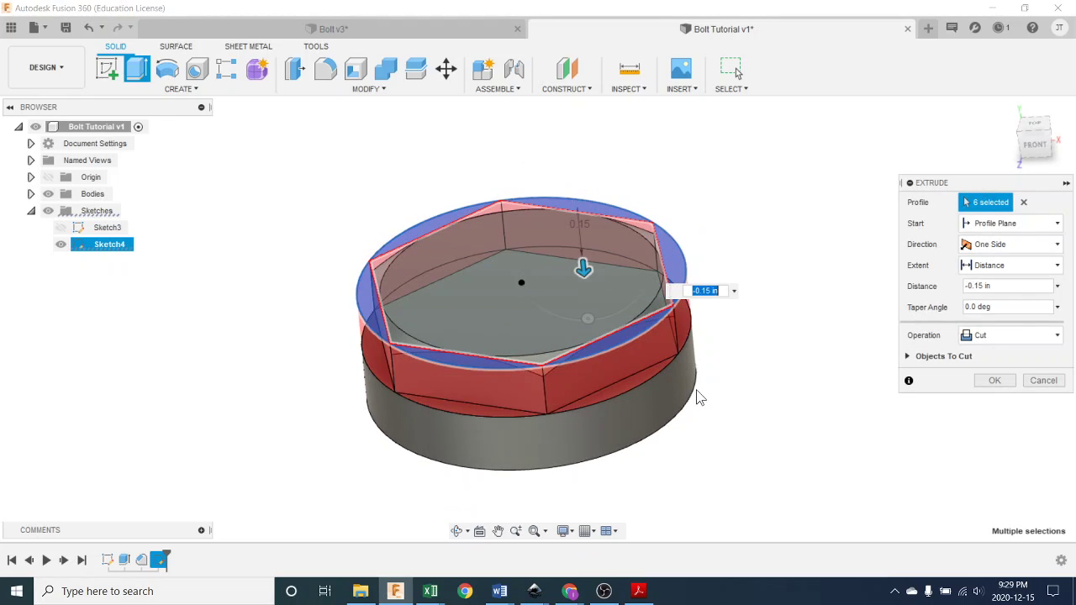
Step: Change the cut's extent to To Object, ending at the head's bottom face, keep the Cut operation and apply the extrusion
{"action": "middle_click_drag", "start_coordinate": [697, 396], "coordinate": [724, 351], "text": "shift"}
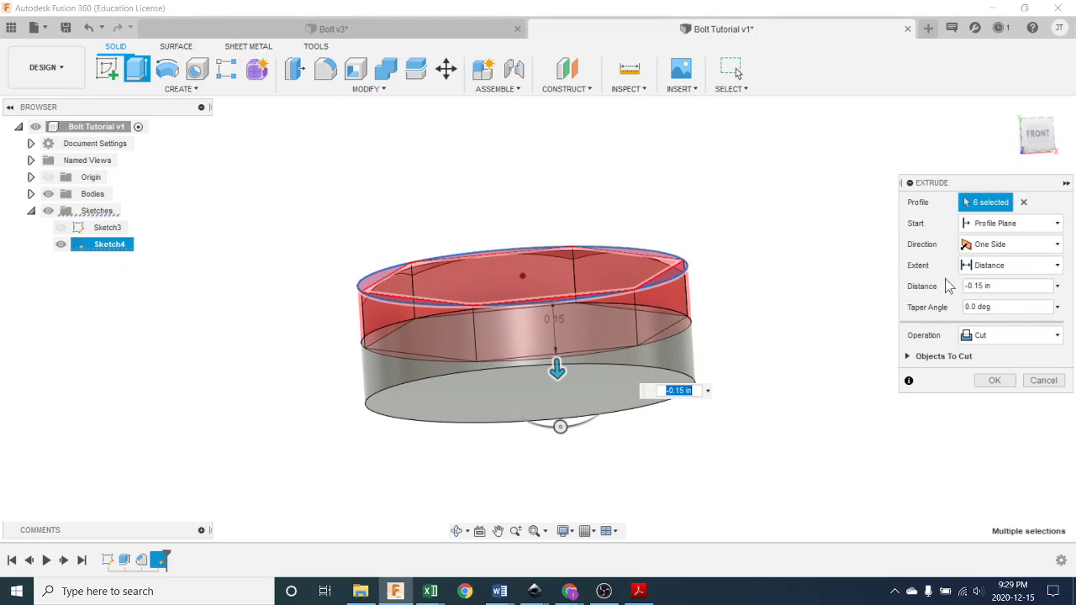
{"action": "left_click", "coordinate": [1005, 265]}
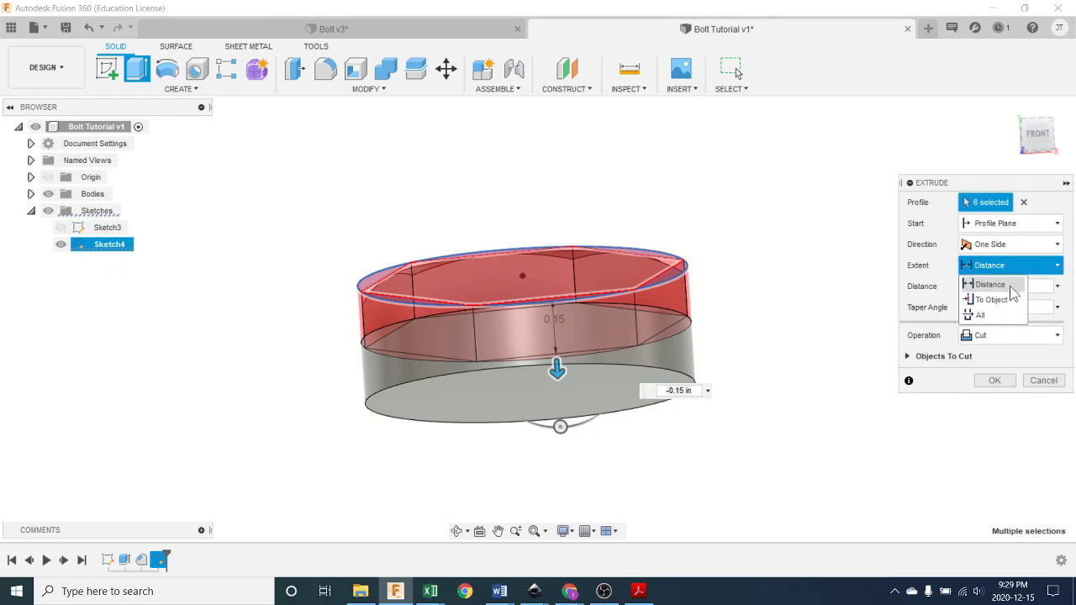
{"action": "left_click", "coordinate": [1008, 301]}
{"action": "left_click", "coordinate": [640, 392]}
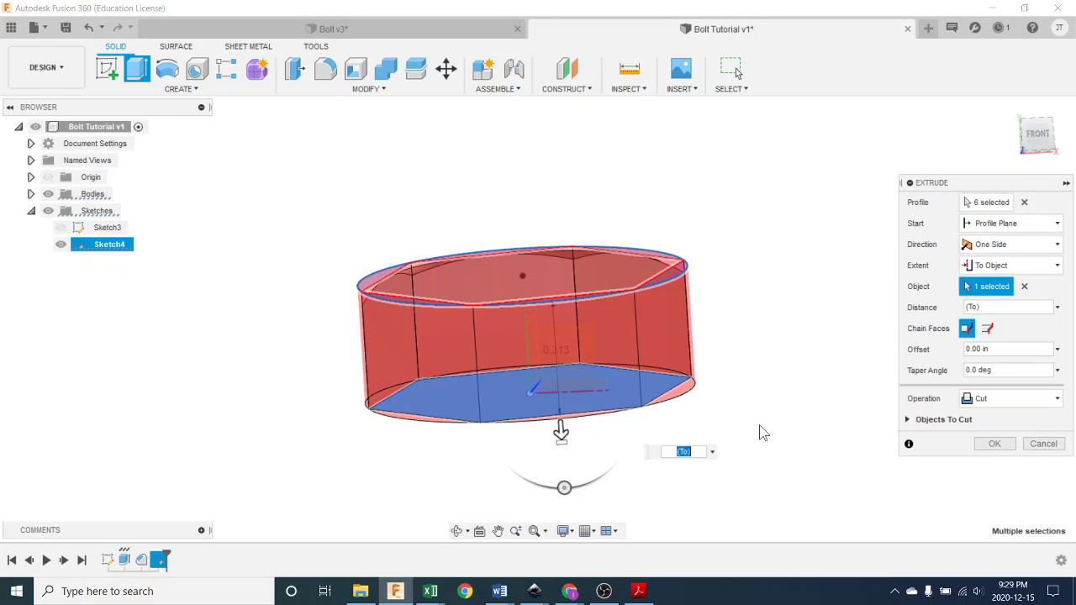
{"action": "middle_click_drag", "start_coordinate": [749, 409], "coordinate": [756, 434], "text": "shift"}
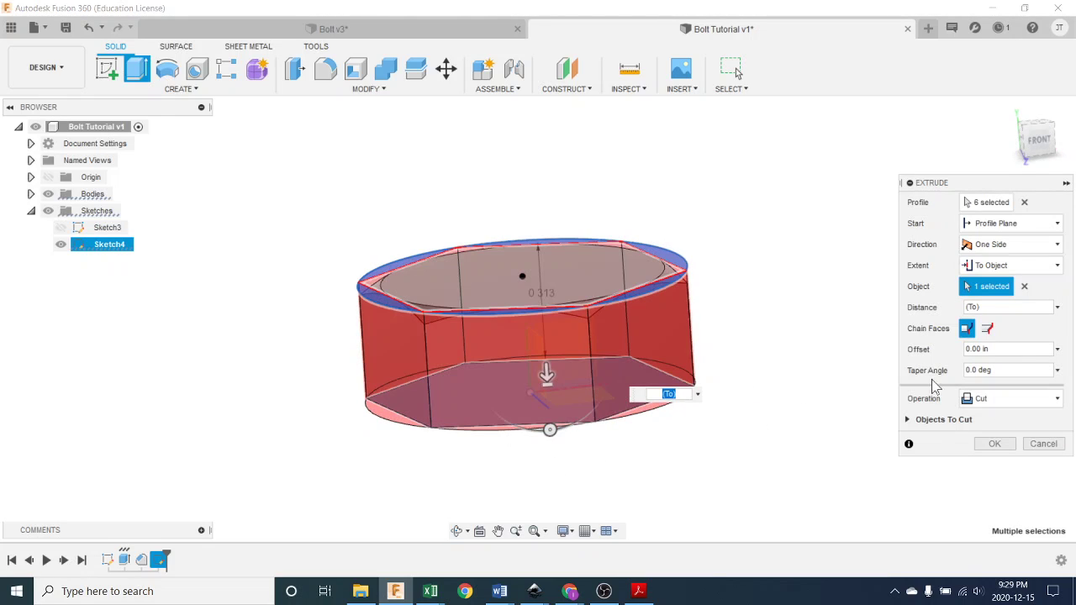
{"action": "left_click", "coordinate": [1008, 400]}
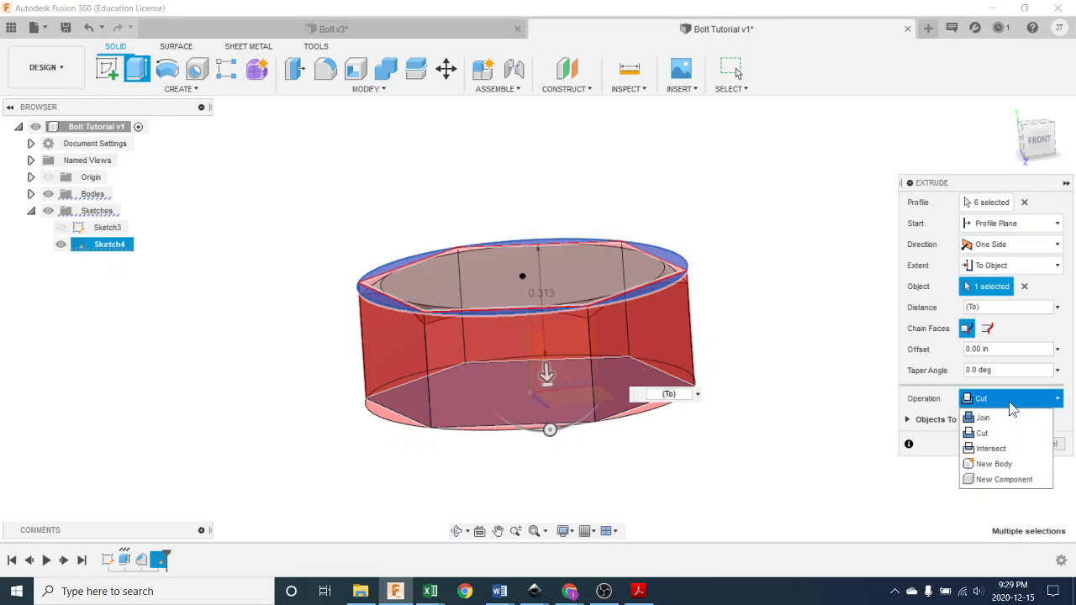
{"action": "left_click", "coordinate": [1013, 404]}
{"action": "left_click", "coordinate": [992, 443]}
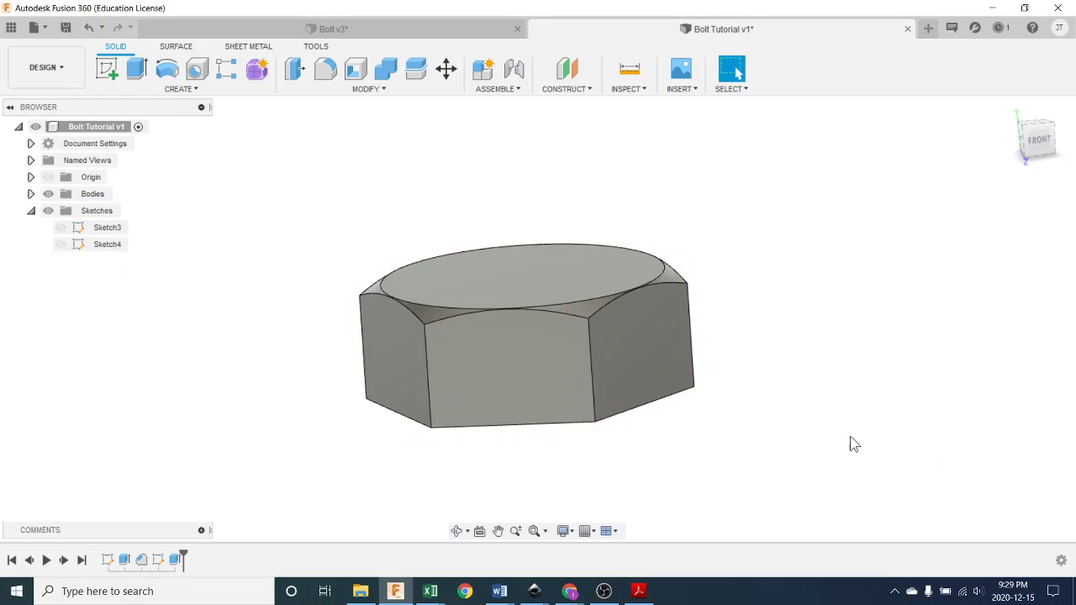
Step: Inspect the hex head, and check the shank's diameter and length on the McMaster-Carr drawing in Acrobat Reader
{"action": "middle_click_drag", "start_coordinate": [850, 442], "coordinate": [687, 396], "text": "shift"}
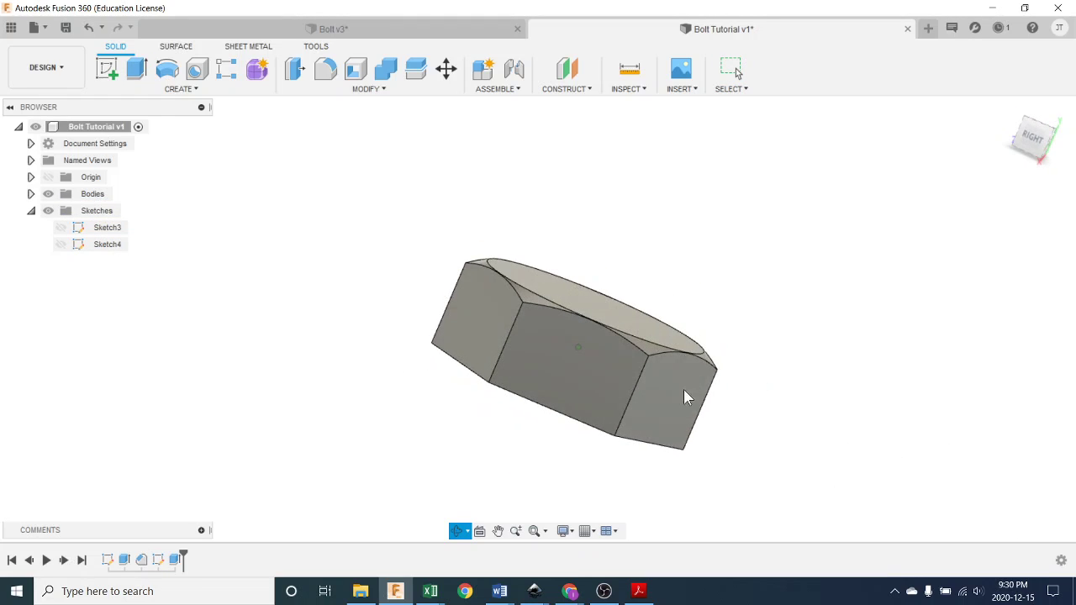
{"action": "middle_click_drag", "start_coordinate": [807, 423], "coordinate": [843, 342]}
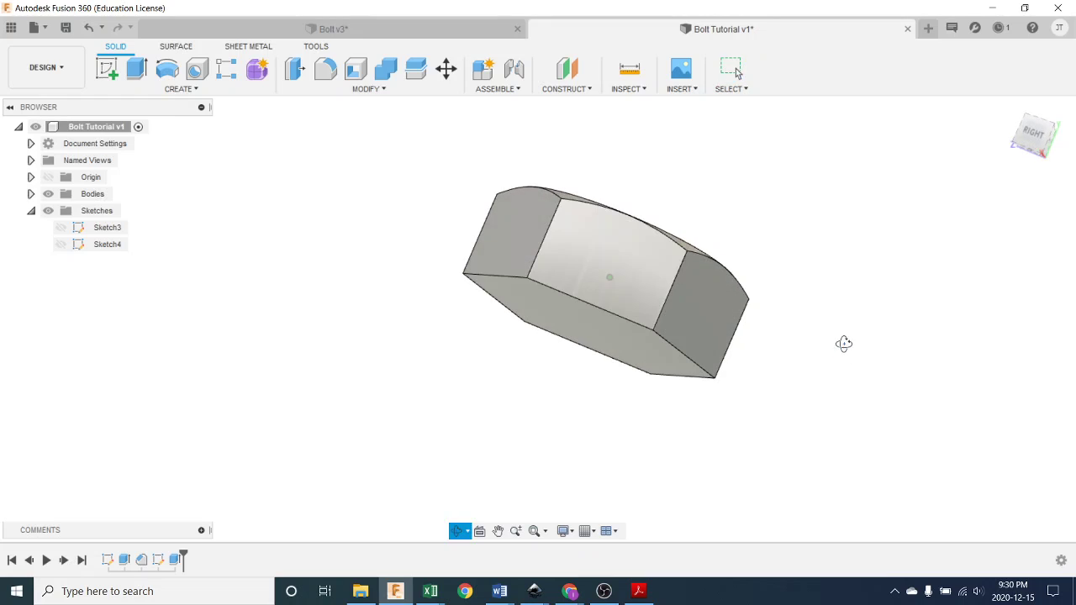
{"action": "left_click", "coordinate": [644, 594]}
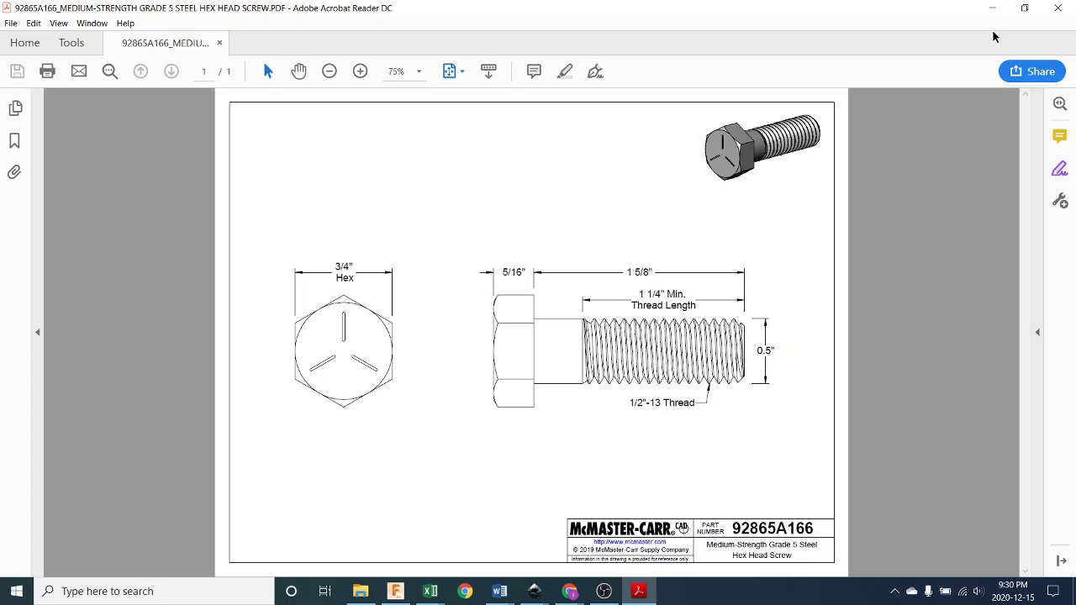
{"action": "left_click", "coordinate": [991, 8]}
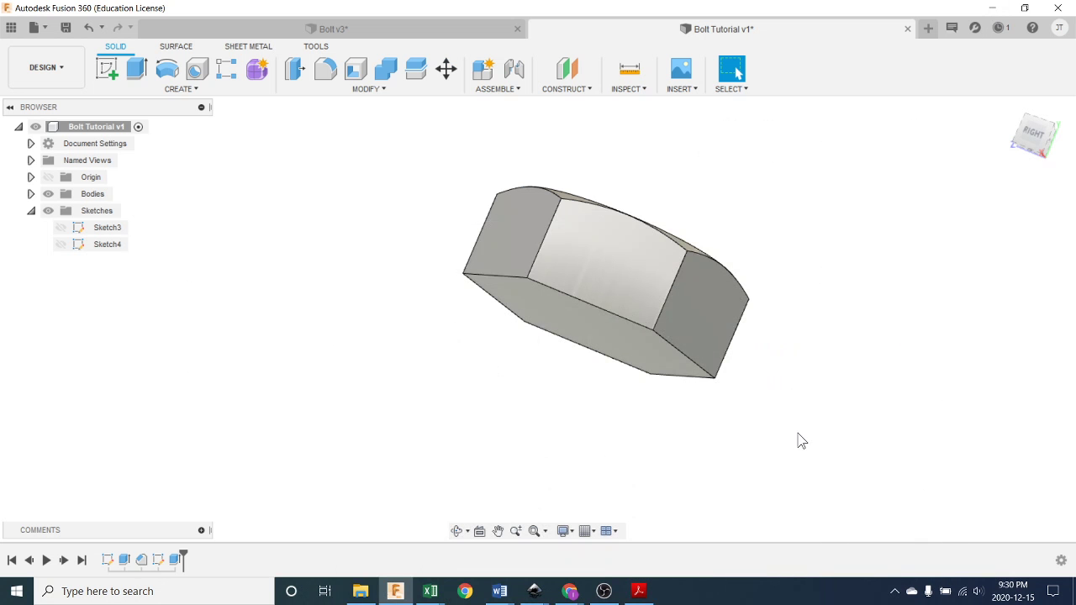
Step: Start a sketch on the head's flat bottom face and draw a 0.5 in diameter circle centred on the origin
{"action": "middle_click_drag", "start_coordinate": [801, 442], "coordinate": [843, 372], "text": "shift"}
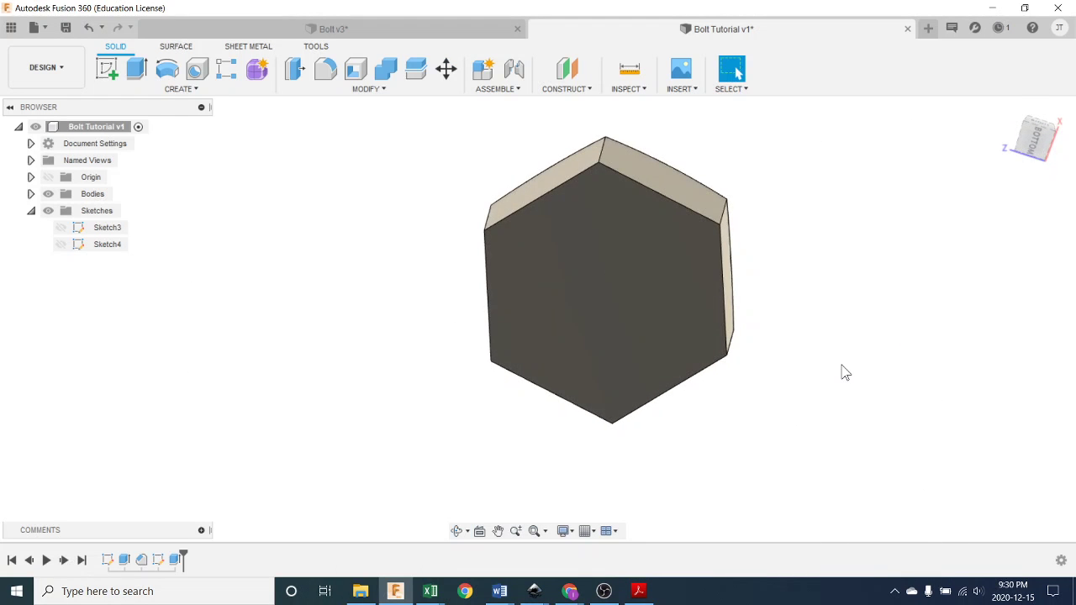
{"action": "left_click", "coordinate": [1034, 147]}
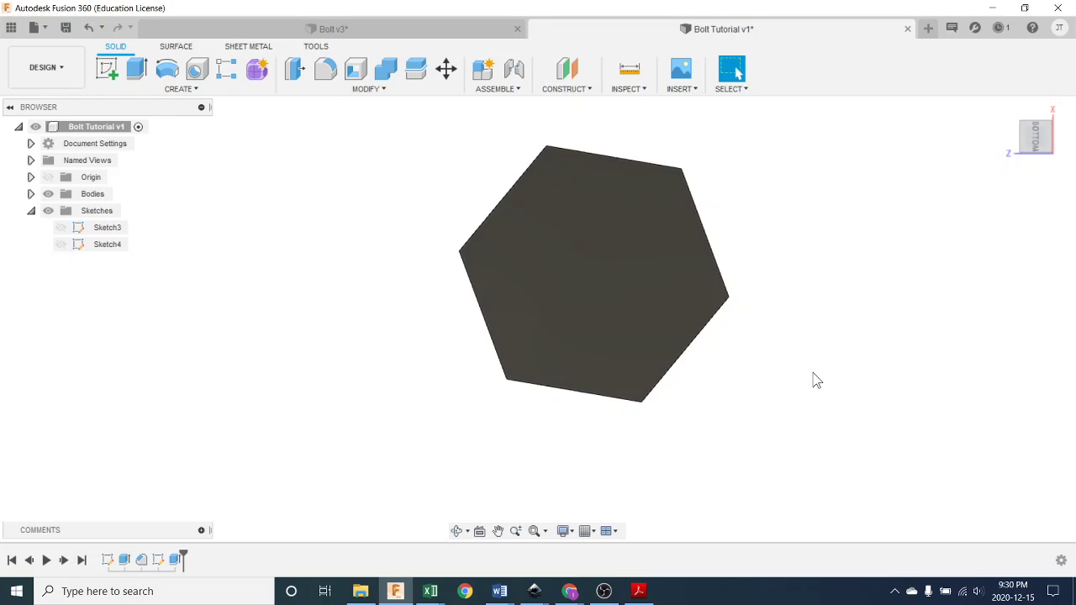
{"action": "left_click", "coordinate": [107, 69]}
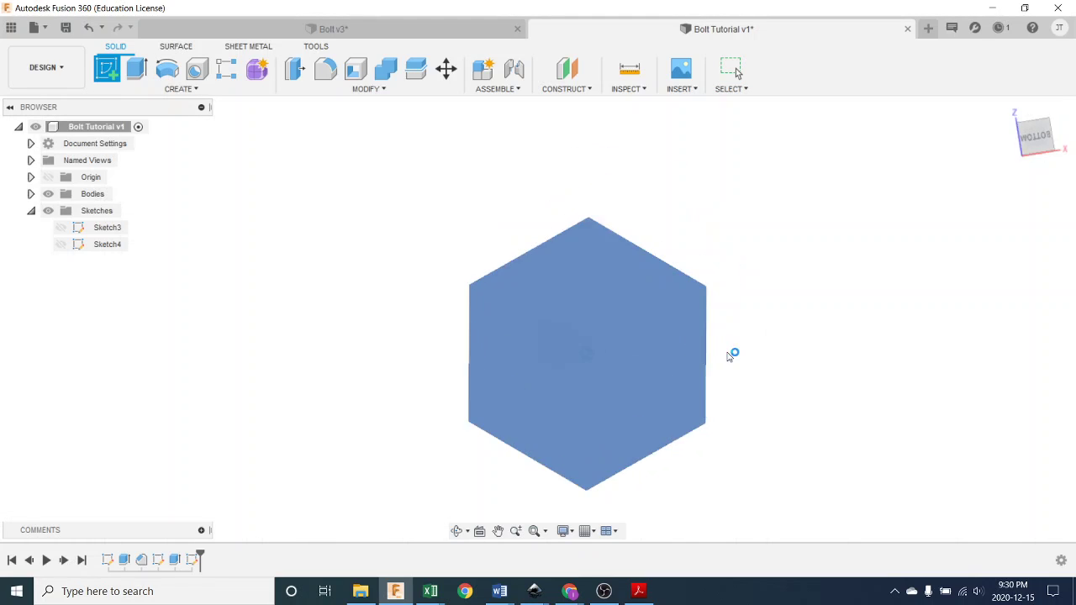
{"action": "left_click", "coordinate": [593, 303]}
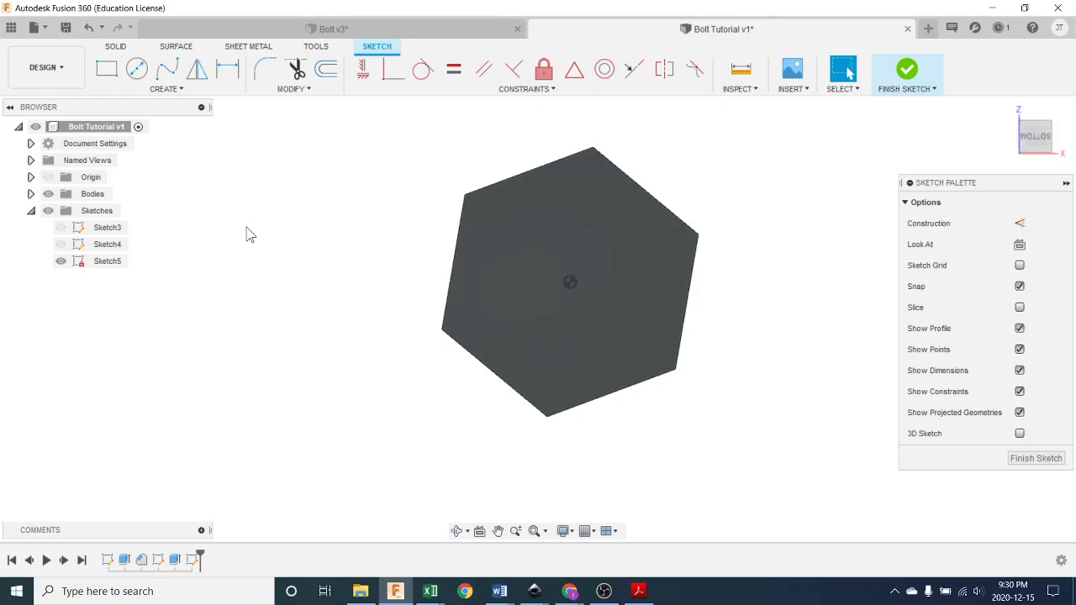
{"action": "left_click", "coordinate": [189, 91]}
{"action": "left_click", "coordinate": [188, 90]}
{"action": "left_click", "coordinate": [137, 68]}
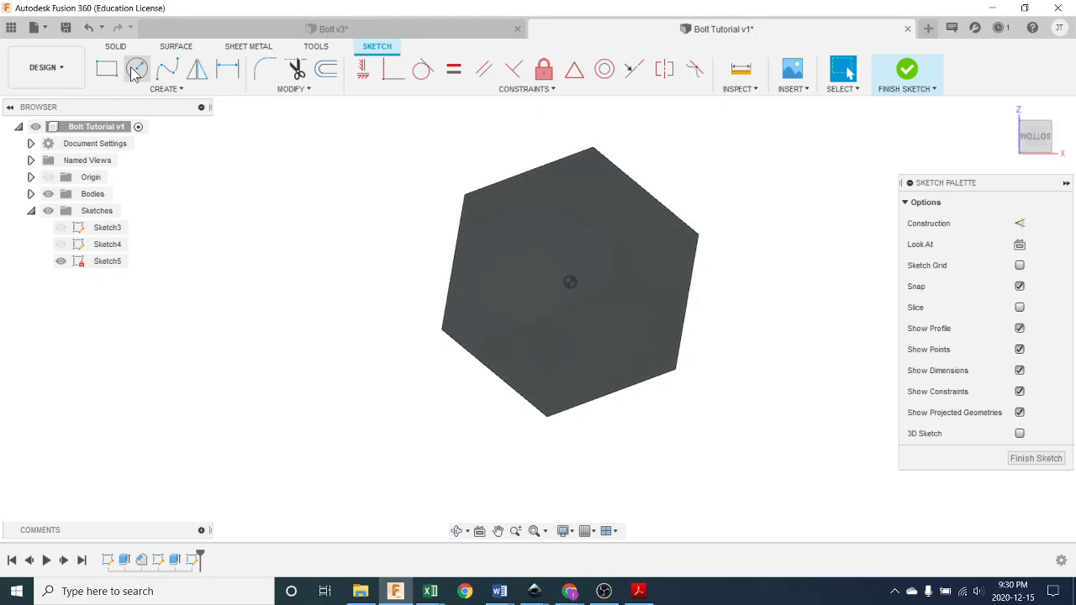
{"action": "left_click", "coordinate": [569, 283]}
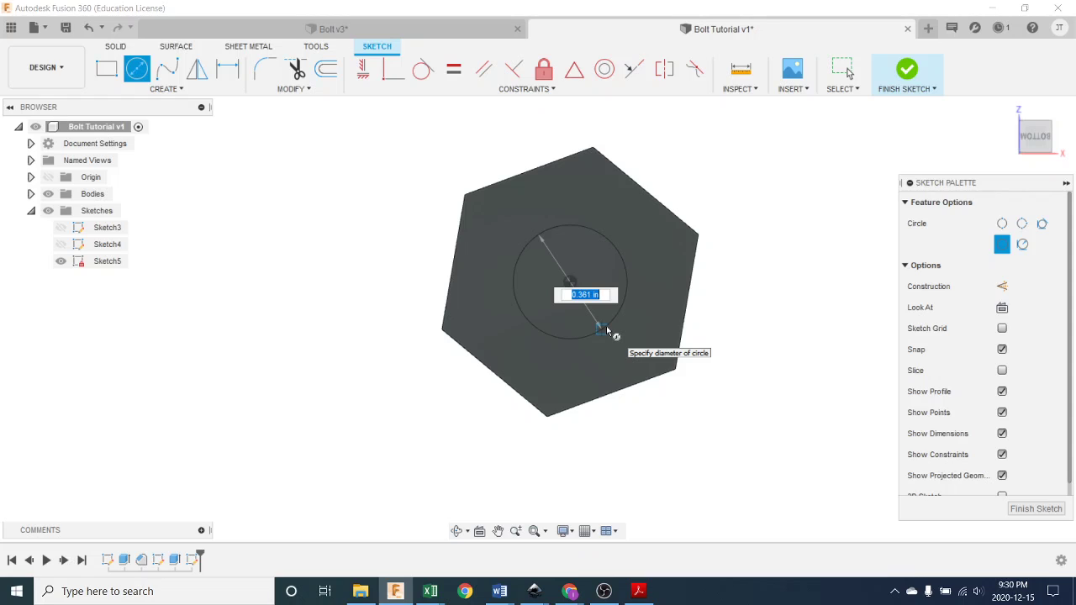
{"action": "type", "text": "0.5"}
{"action": "key", "text": "Return"}
{"action": "key", "text": "Escape"}
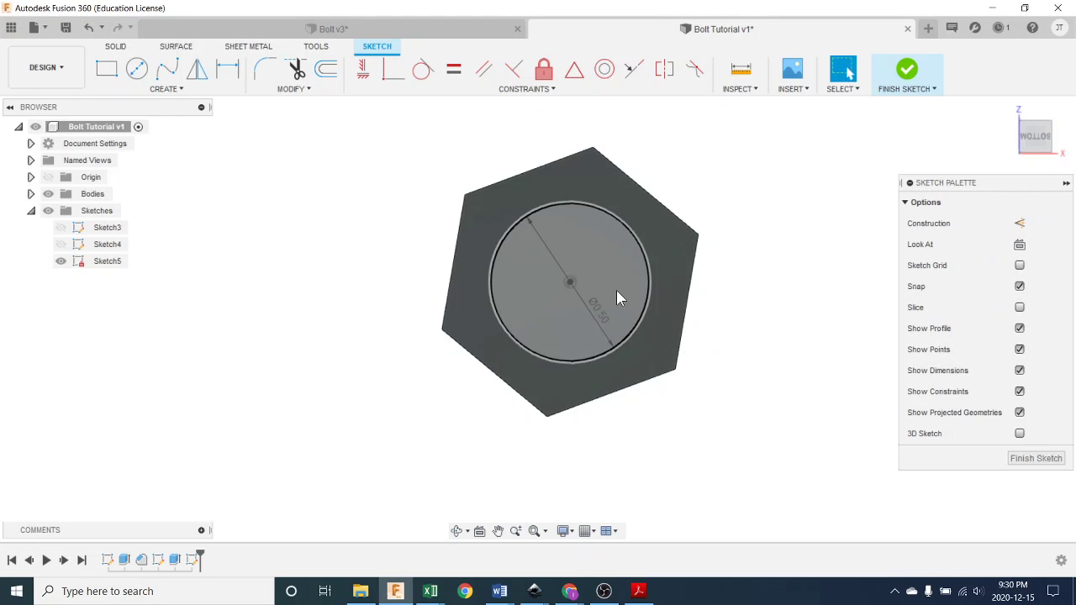
Step: Extrude the circle 1 5/8 in away from the head, joined to it, to form the shank
{"action": "left_click", "coordinate": [640, 303]}
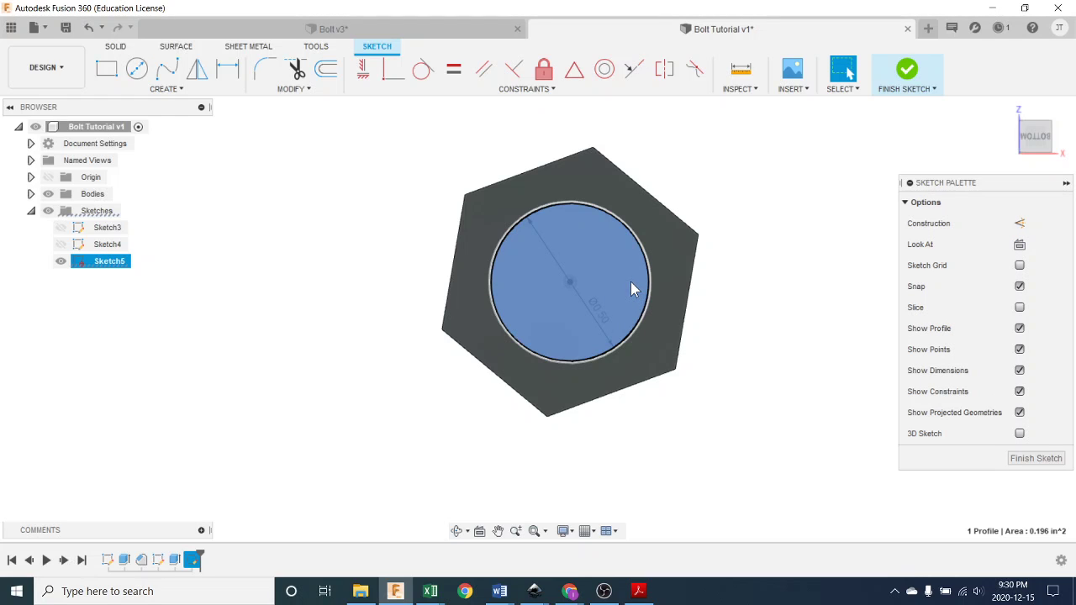
{"action": "key", "text": "e"}
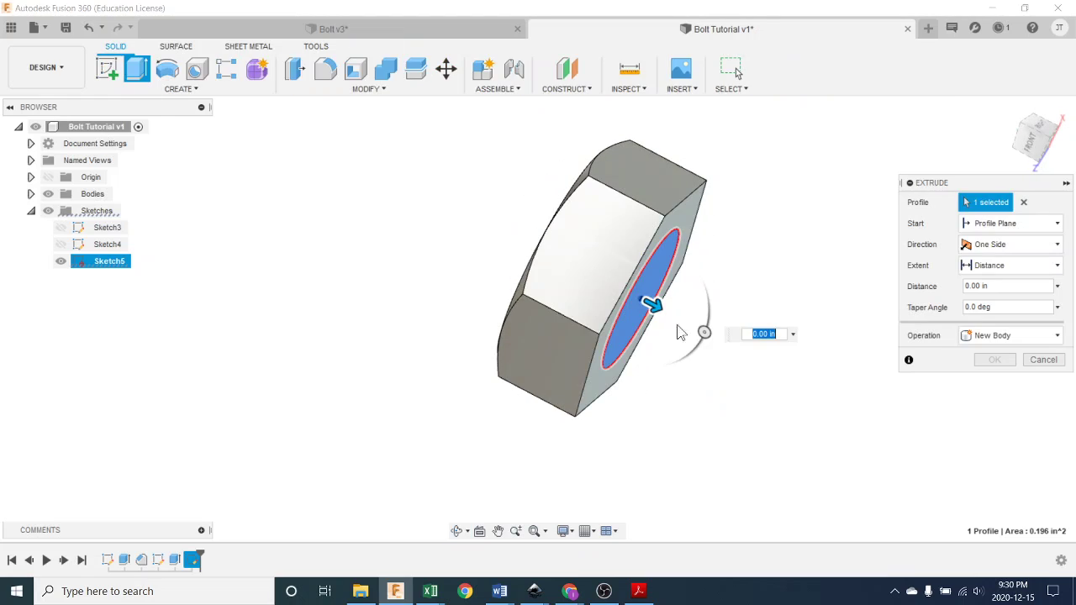
{"action": "left_click_drag", "start_coordinate": [649, 305], "coordinate": [918, 444]}
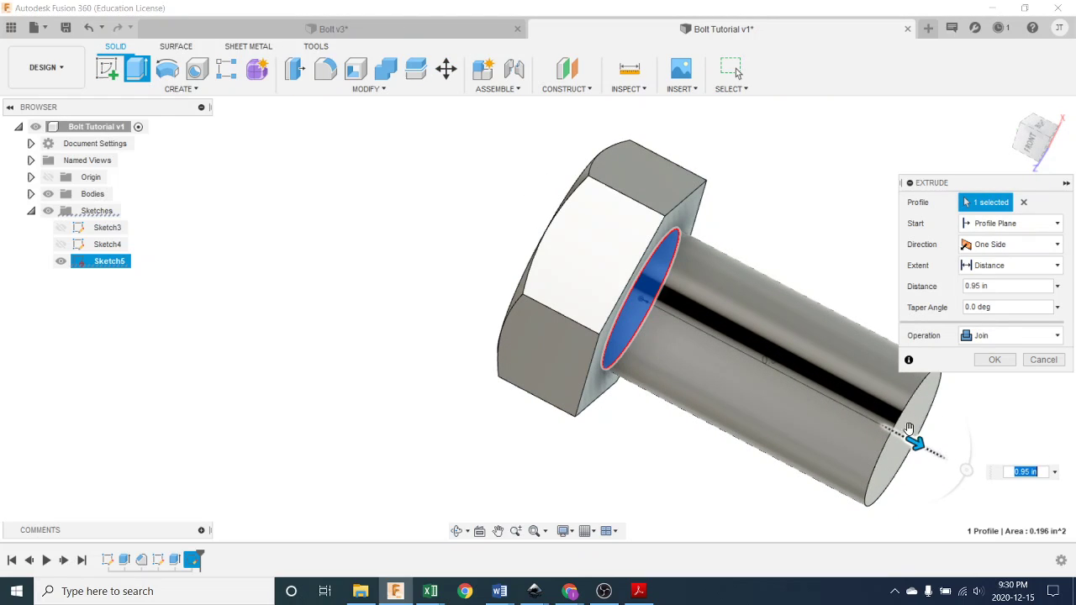
{"action": "left_click", "coordinate": [1000, 288]}
{"action": "left_click_drag", "start_coordinate": [1001, 287], "coordinate": [965, 286]}
{"action": "type", "text": "1"}
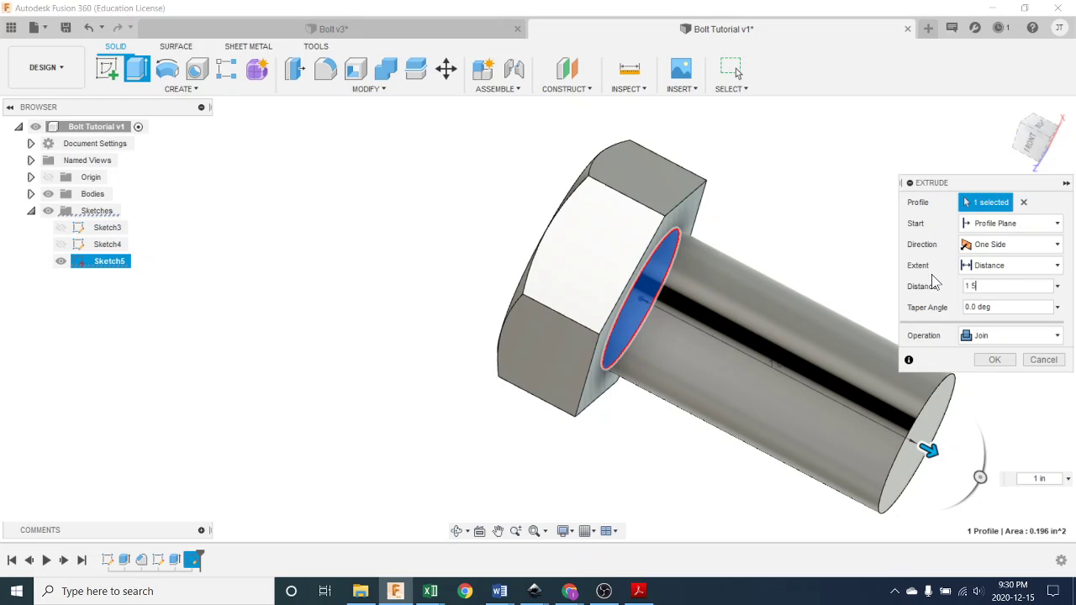
{"action": "type", "text": " 5/8"}
{"action": "key", "text": "Return"}
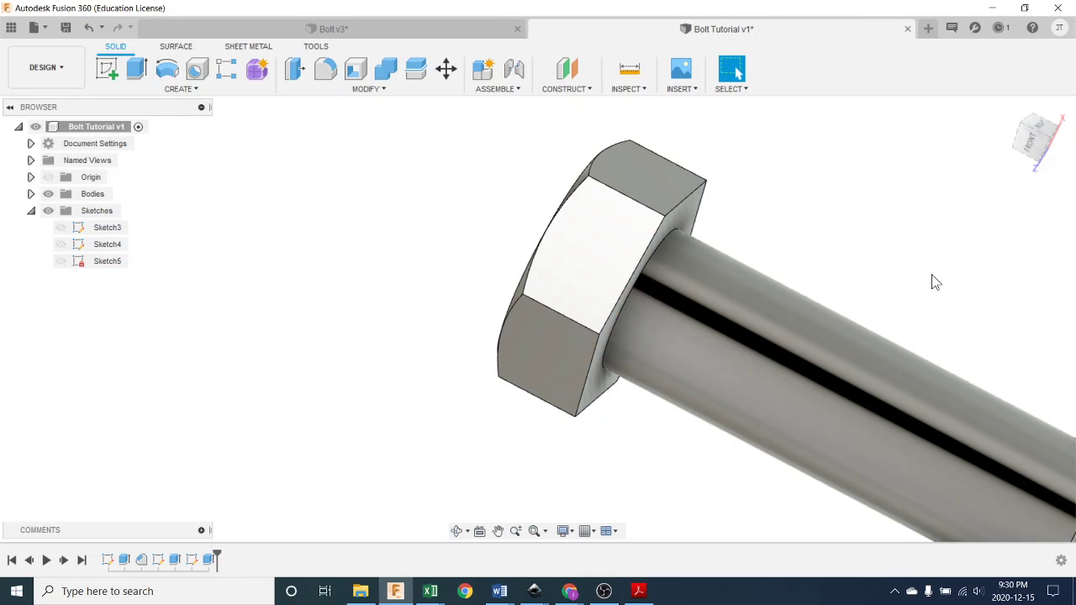
Step: Chamfer the circular edge at the shank's free end with a distance of 0.05 in and an angle of 45 degrees
{"action": "scroll", "coordinate": [493, 249], "scroll_direction": "down", "scroll_amount": 3}
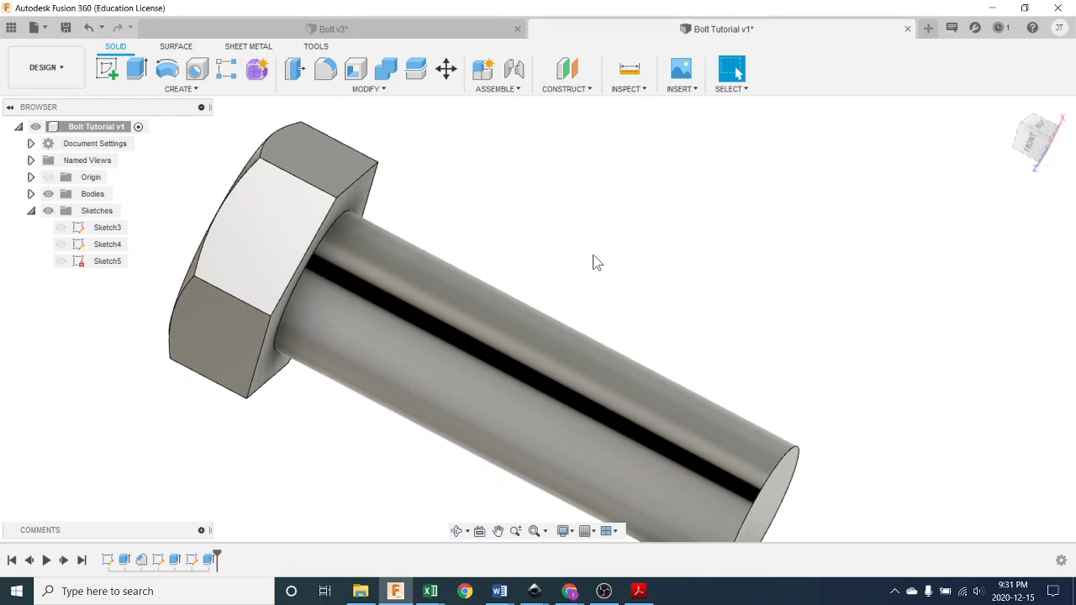
{"action": "middle_click_drag", "start_coordinate": [608, 303], "coordinate": [691, 314], "text": "shift"}
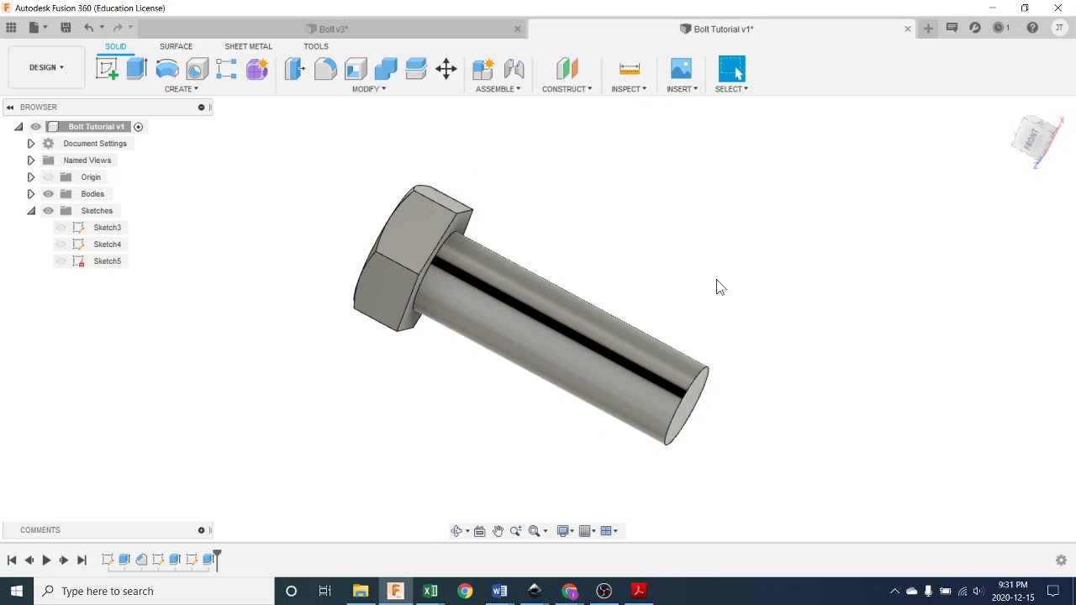
{"action": "left_click", "coordinate": [703, 385]}
{"action": "middle_click_drag", "start_coordinate": [802, 439], "coordinate": [786, 433], "text": "shift"}
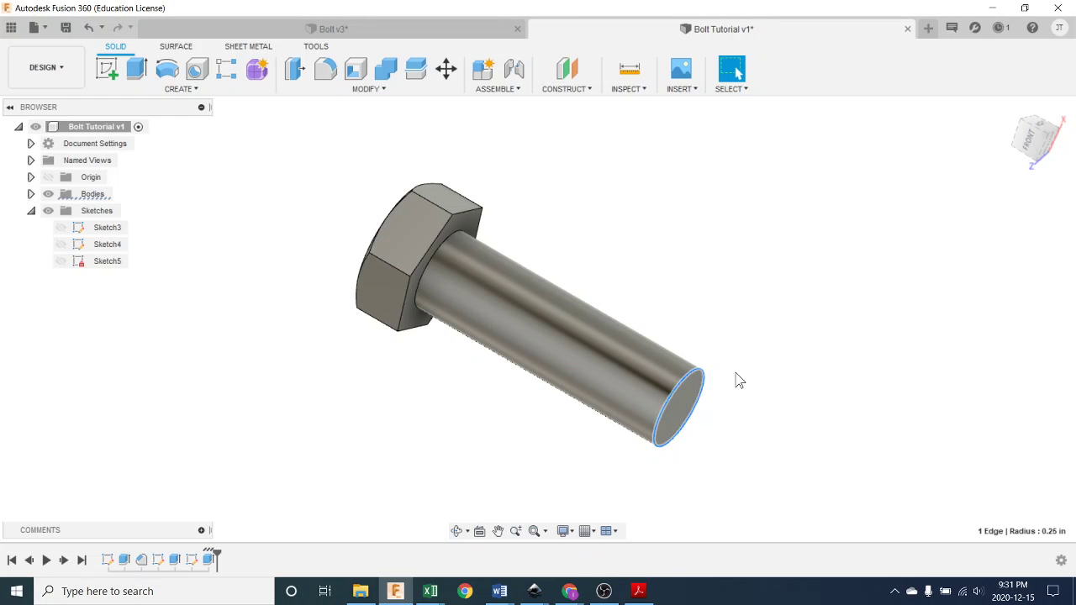
{"action": "left_click", "coordinate": [328, 94]}
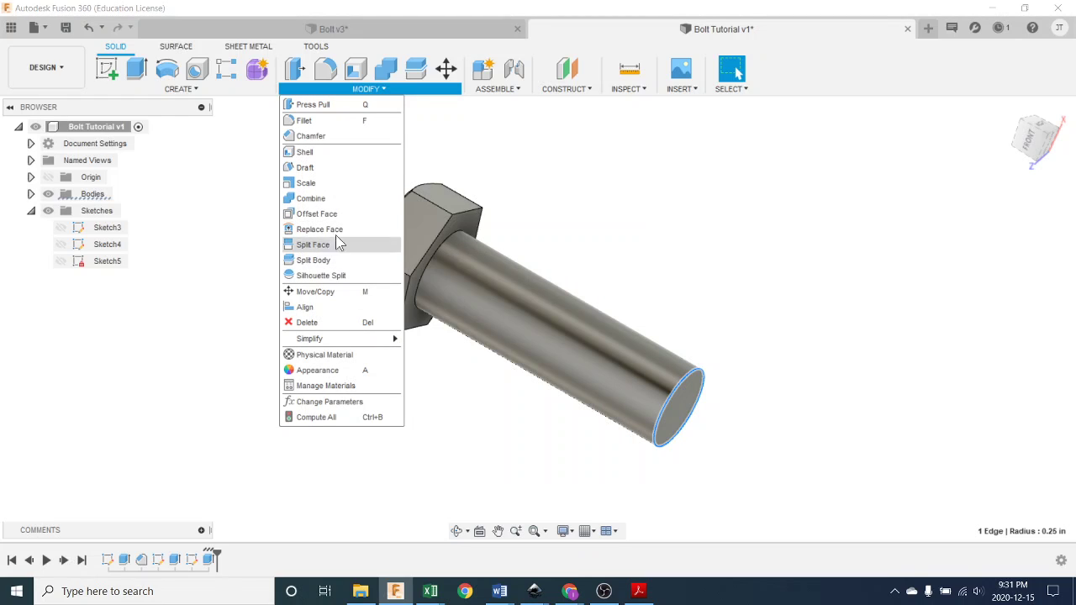
{"action": "left_click", "coordinate": [323, 135]}
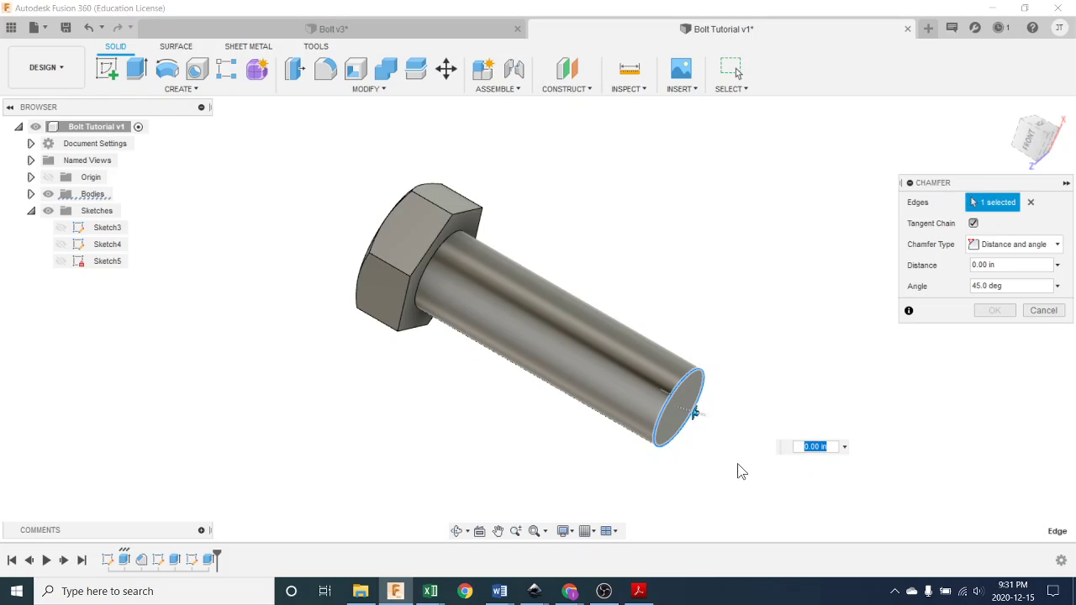
{"action": "scroll", "coordinate": [738, 472], "scroll_direction": "up", "scroll_amount": 2}
{"action": "left_click_drag", "start_coordinate": [687, 402], "coordinate": [685, 401]}
{"action": "left_click", "coordinate": [803, 435]}
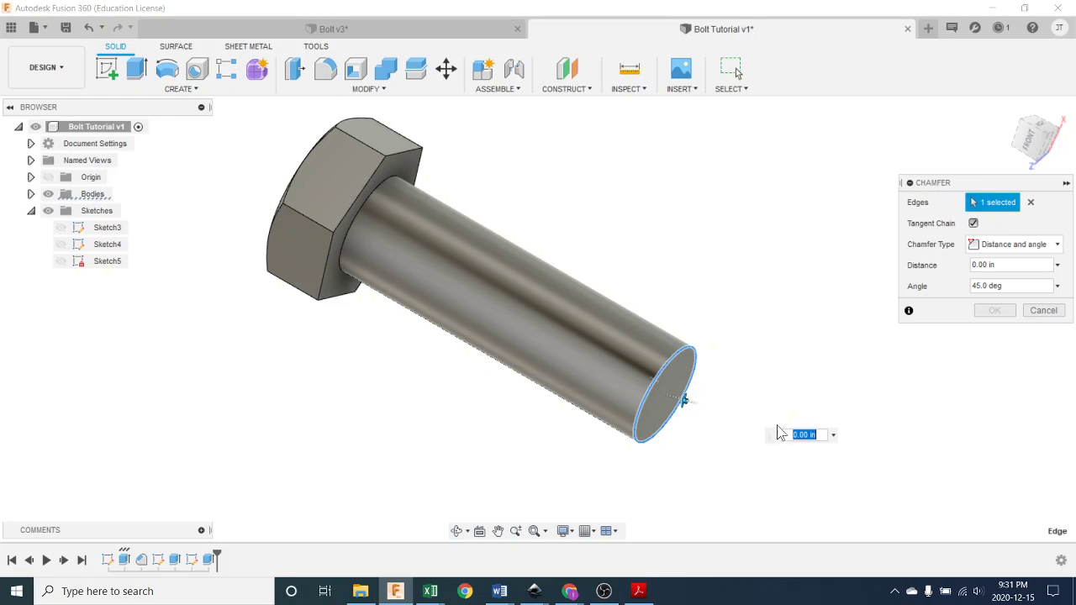
{"action": "double_click", "coordinate": [803, 435]}
{"action": "key", "text": "BackSpace"}
{"action": "type", "text": ".05"}
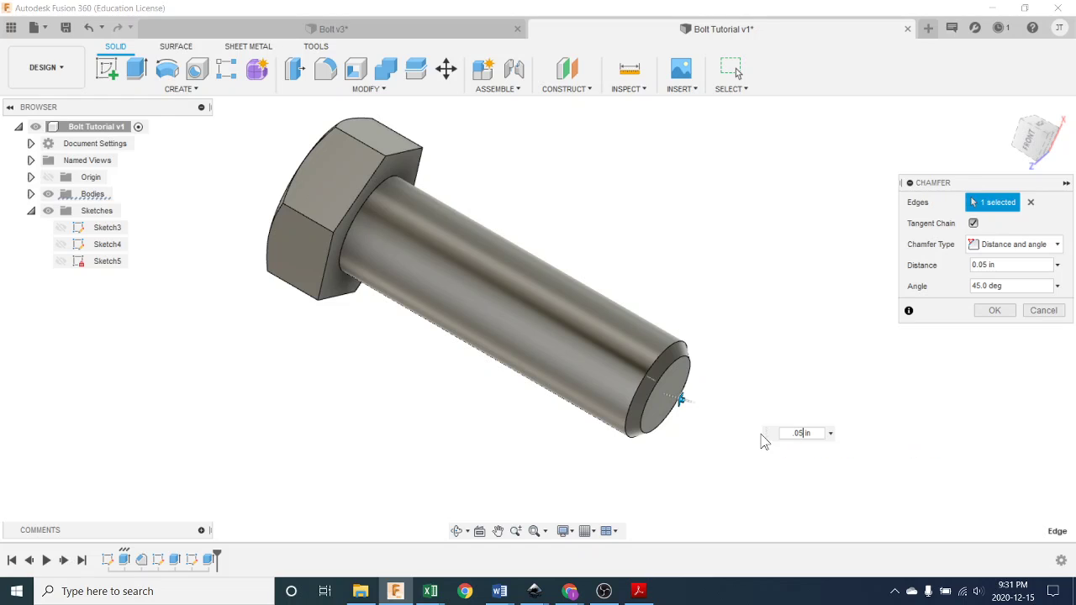
{"action": "middle_click_drag", "start_coordinate": [765, 348], "coordinate": [776, 367], "text": "shift"}
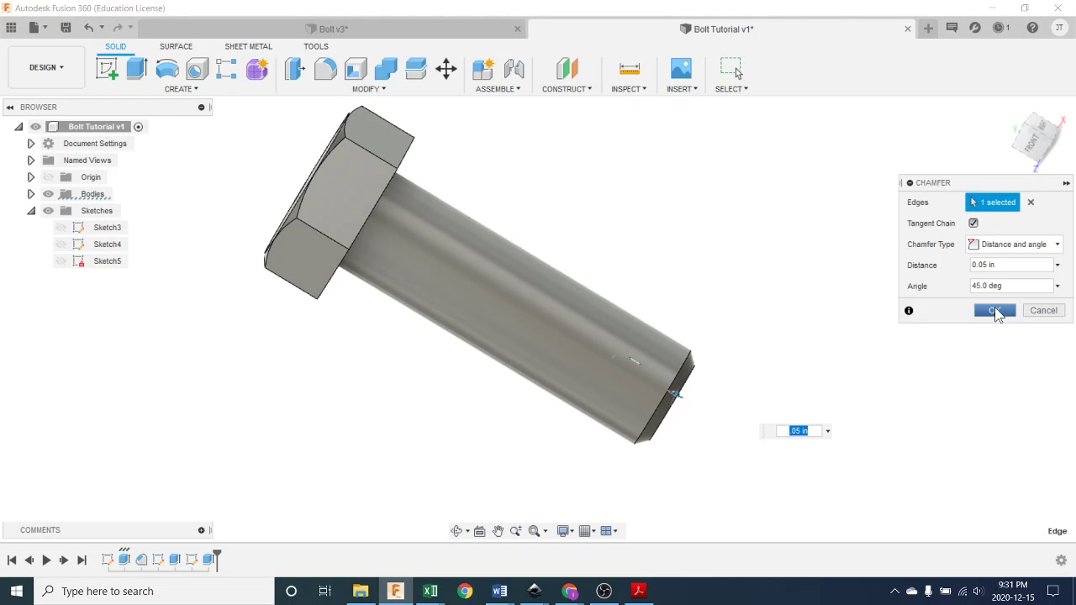
{"action": "left_click", "coordinate": [995, 310]}
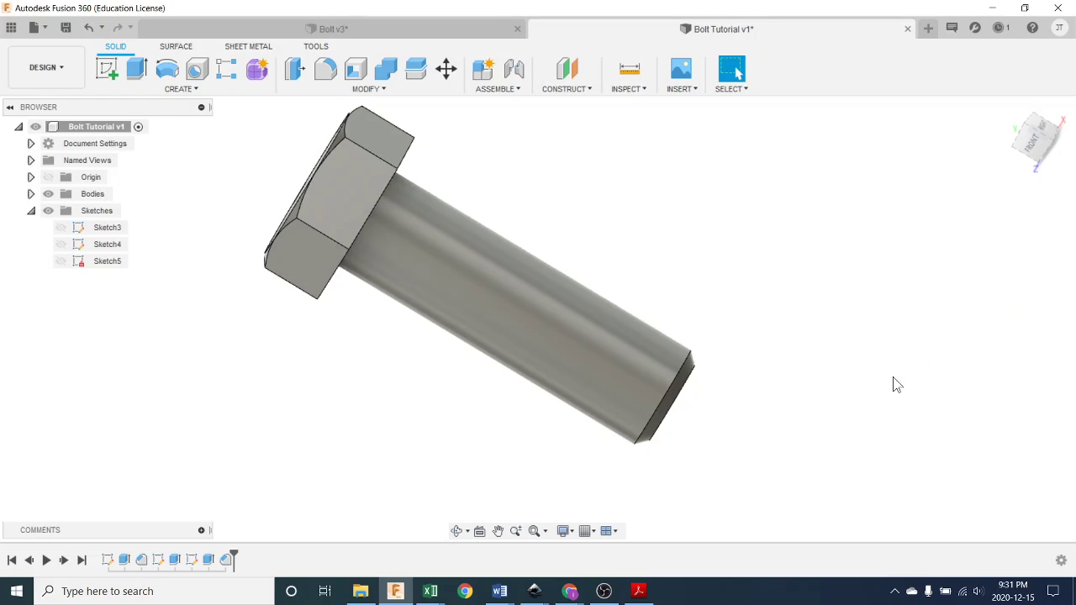
Step: Add a full-length, right-hand cosmetic ANSI Unified thread to the shank's cylindrical face, designation 1/2-13 UNC, class 3A
{"action": "middle_click_drag", "start_coordinate": [891, 381], "coordinate": [850, 420], "text": "shift"}
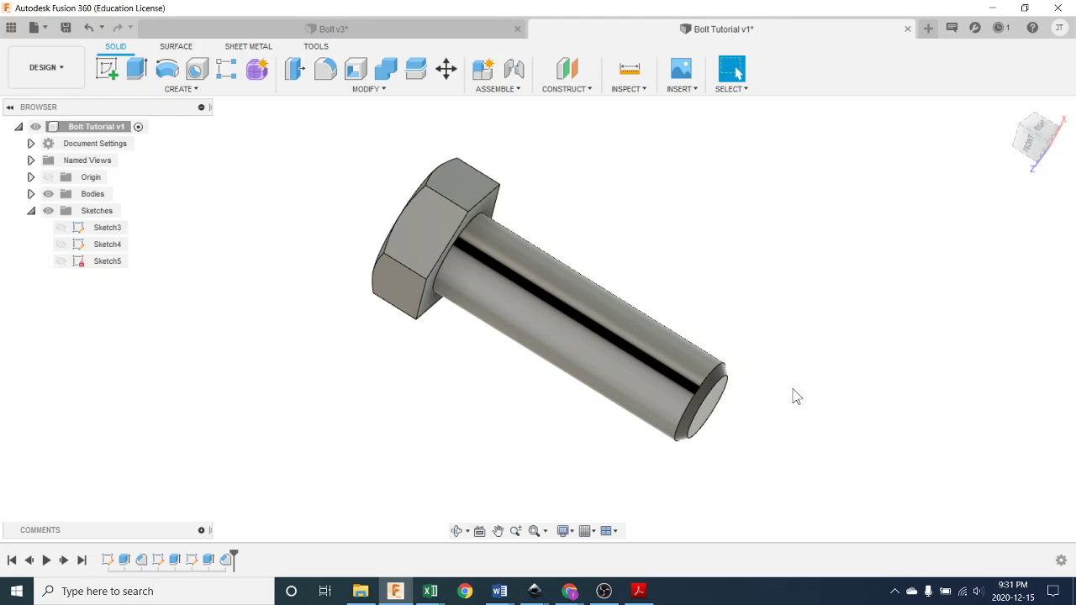
{"action": "middle_click_drag", "start_coordinate": [793, 425], "coordinate": [827, 375], "text": "shift"}
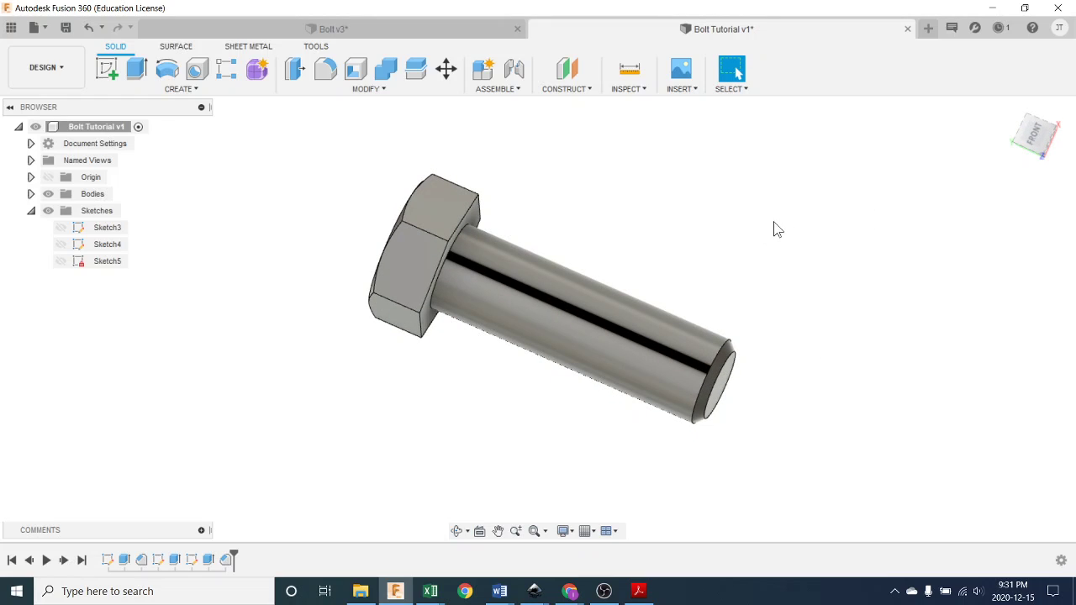
{"action": "key", "text": "s"}
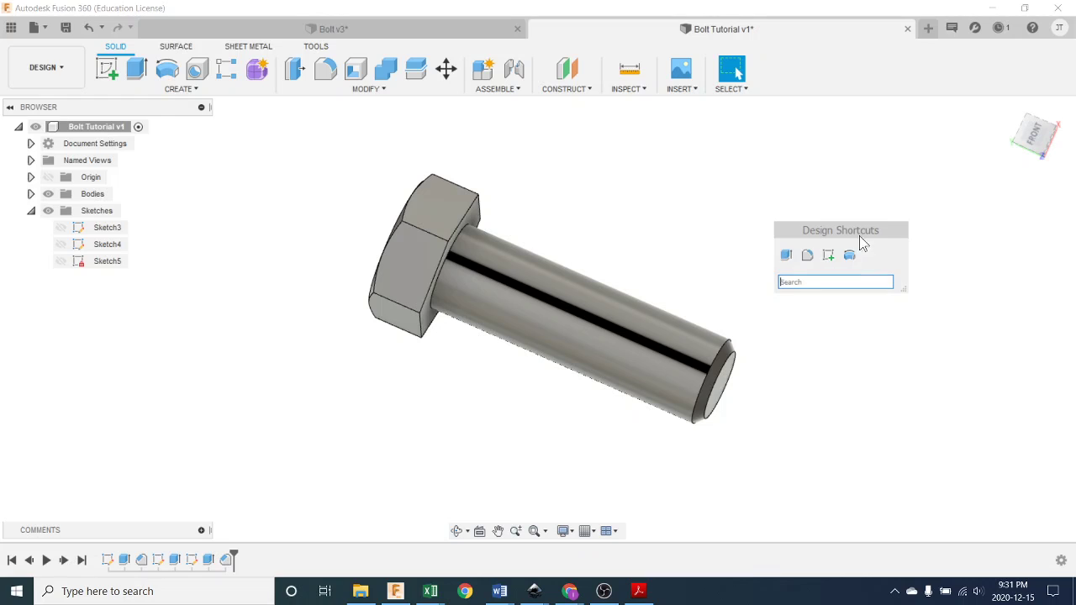
{"action": "type", "text": "t"}
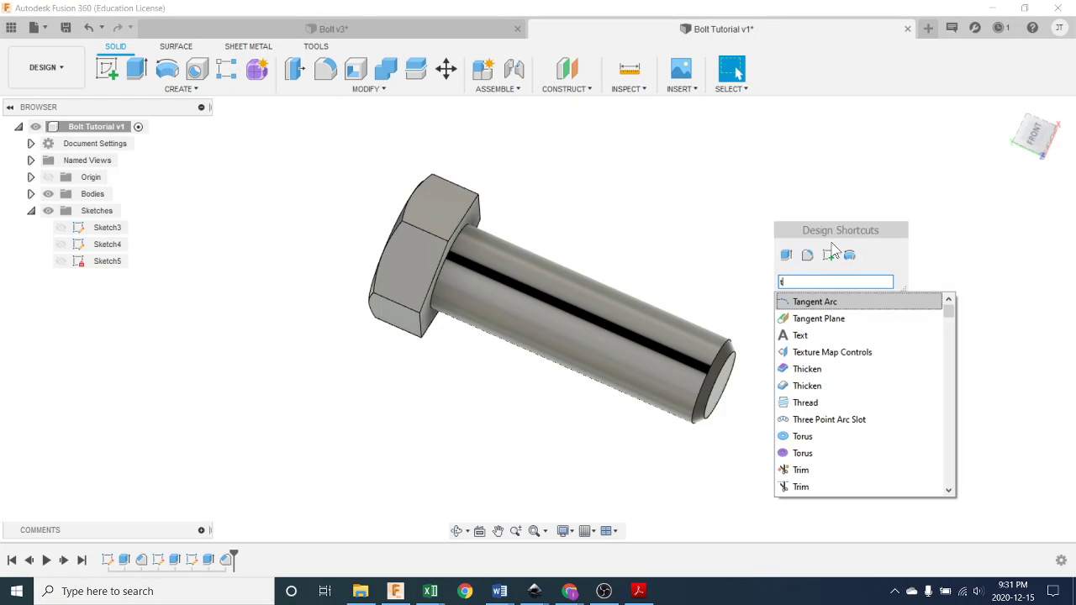
{"action": "left_click", "coordinate": [820, 405]}
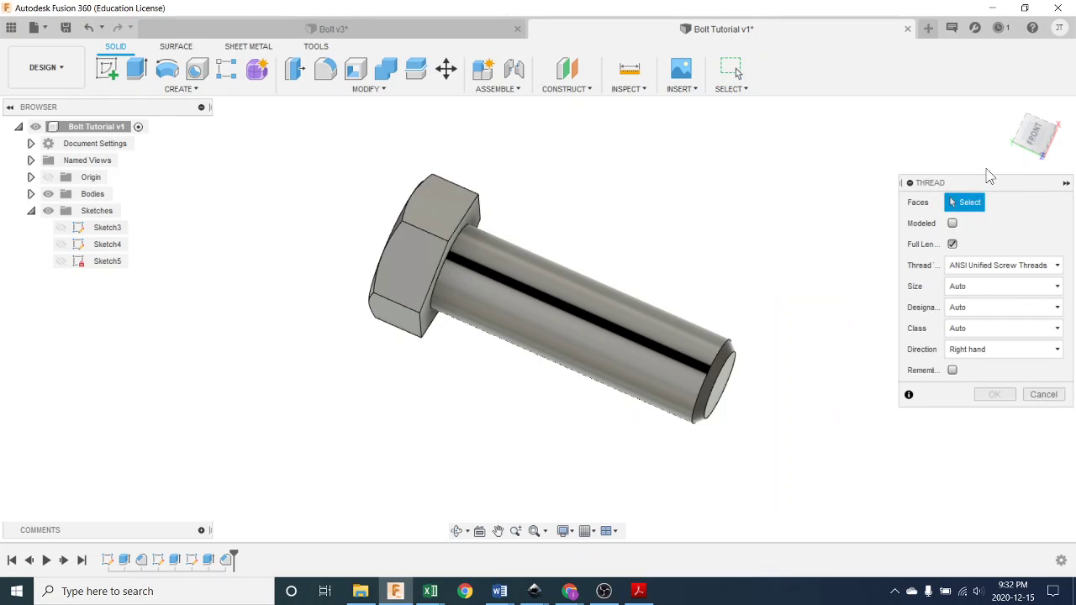
{"action": "left_click_drag", "start_coordinate": [987, 186], "coordinate": [935, 165]}
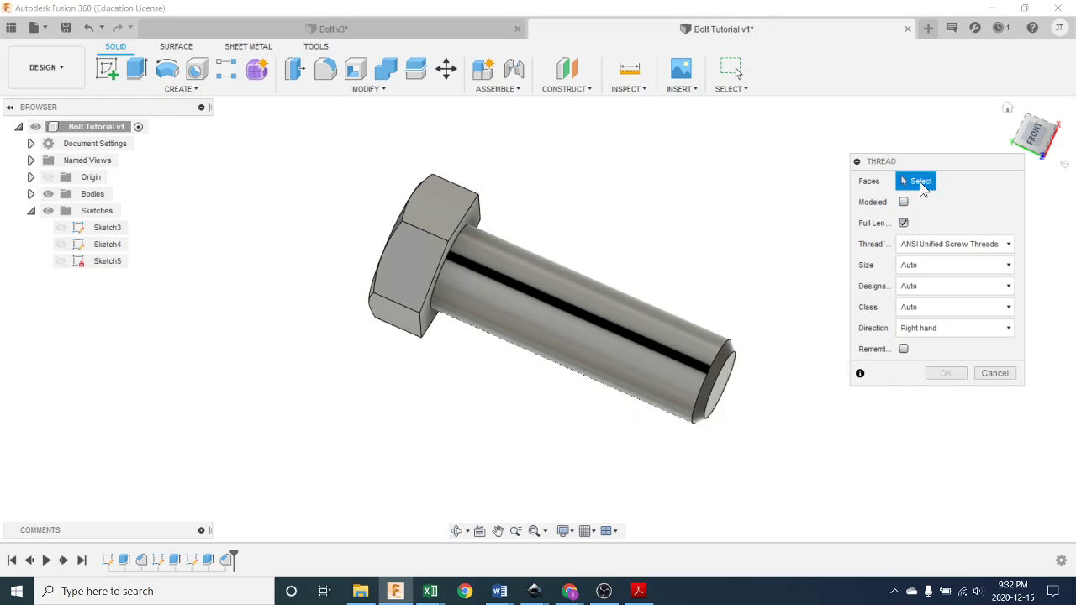
{"action": "left_click", "coordinate": [702, 370]}
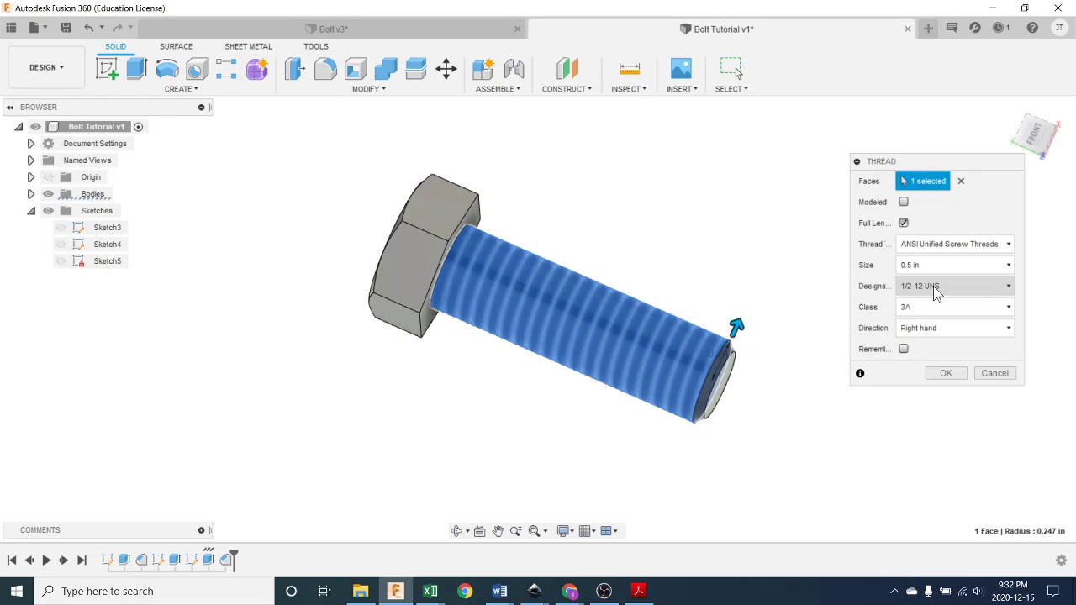
{"action": "left_click", "coordinate": [1001, 291]}
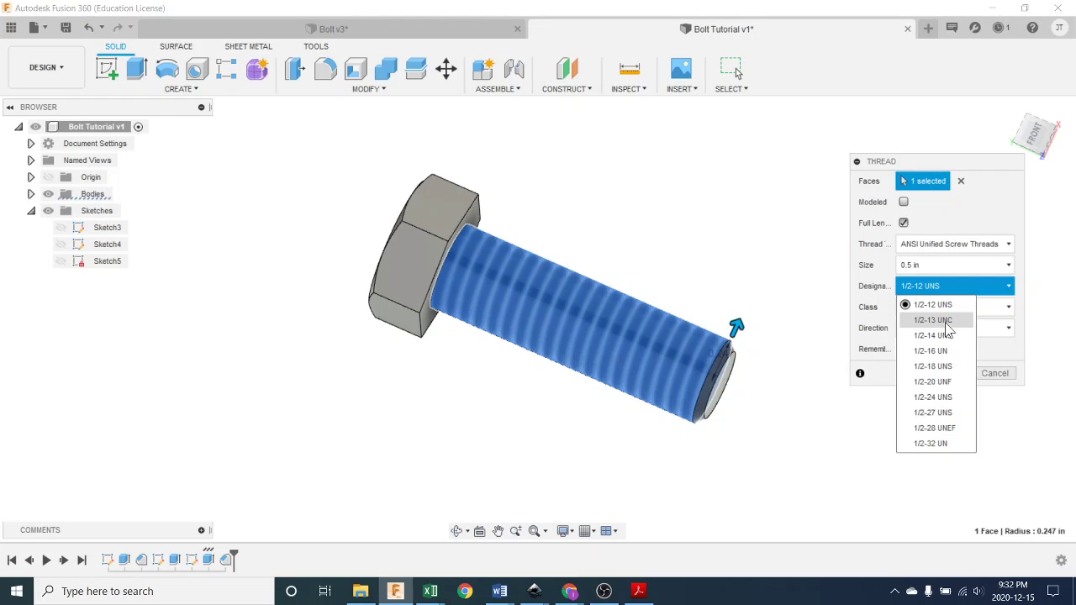
{"action": "left_click", "coordinate": [945, 324]}
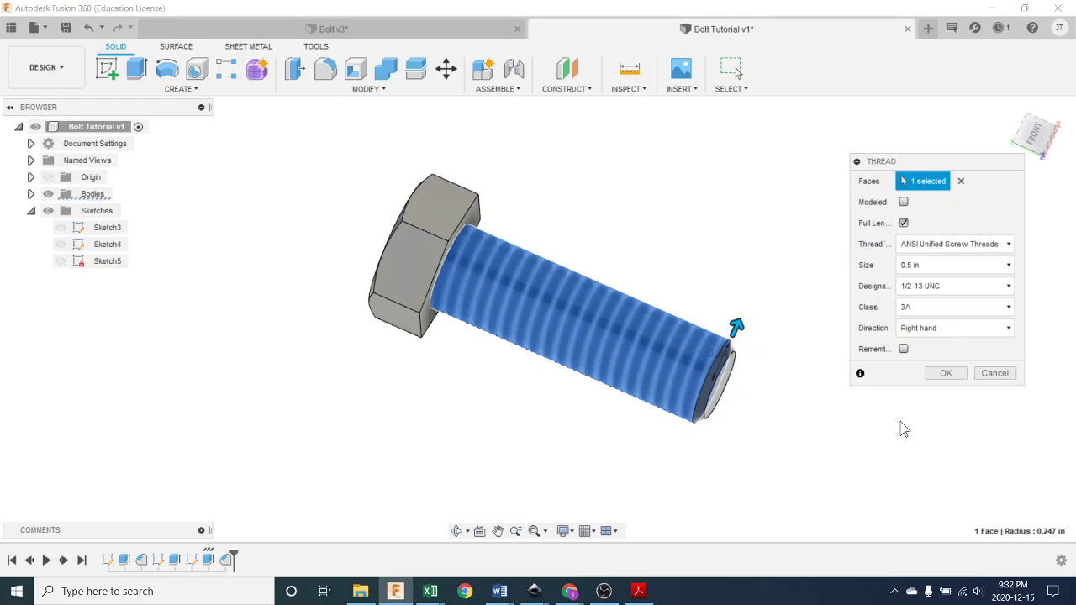
{"action": "left_click", "coordinate": [934, 313]}
{"action": "left_click", "coordinate": [905, 357]}
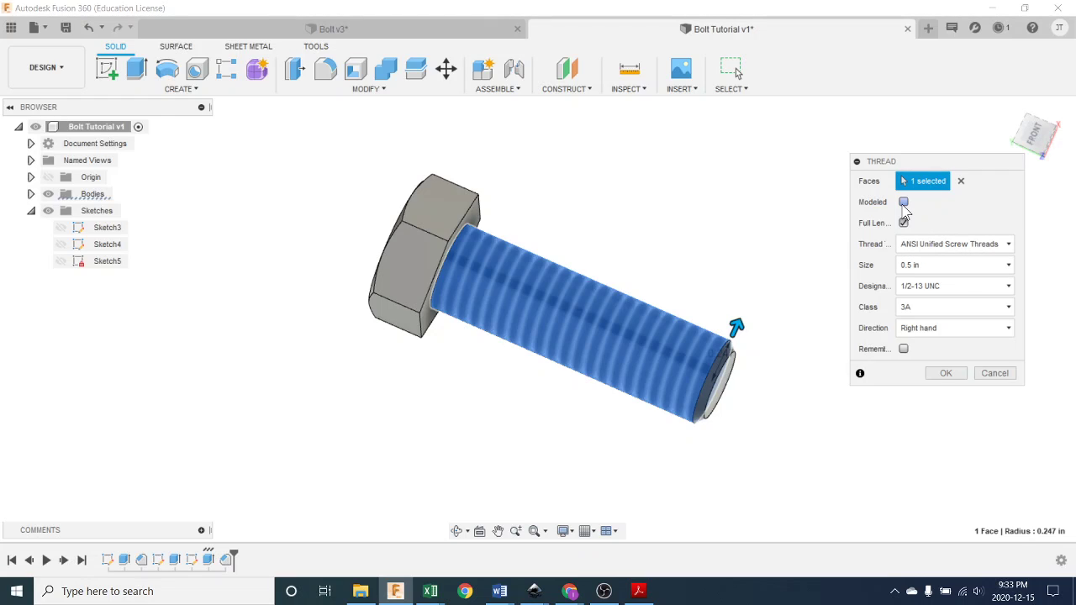
{"action": "left_click", "coordinate": [948, 374]}
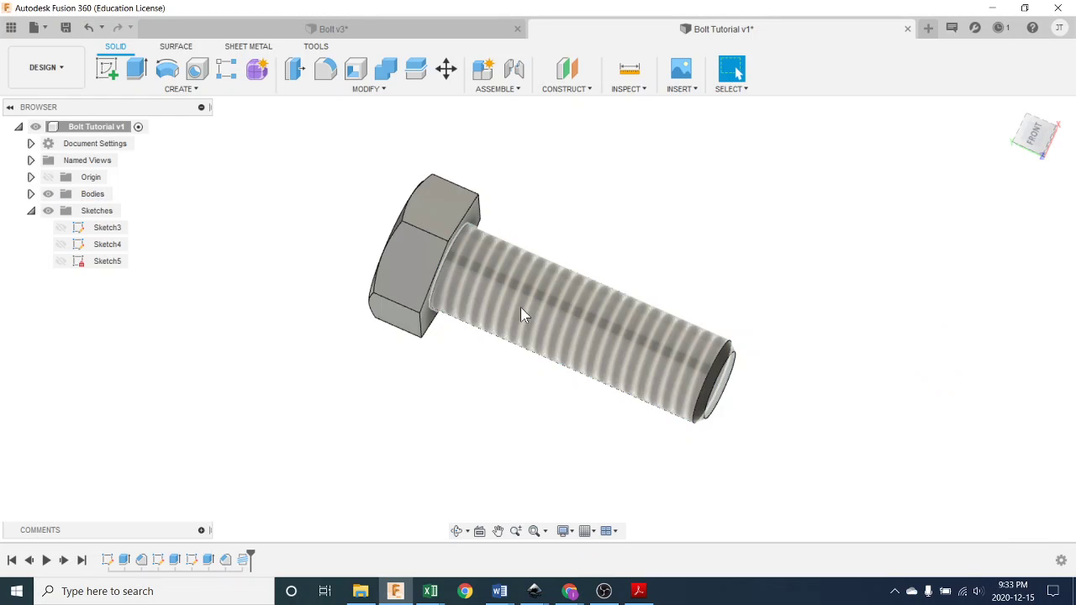
Step: Edit the shank's thread feature to make it a modeled thread with real geometry
{"action": "middle_click_drag", "start_coordinate": [842, 371], "coordinate": [615, 318], "text": "shift"}
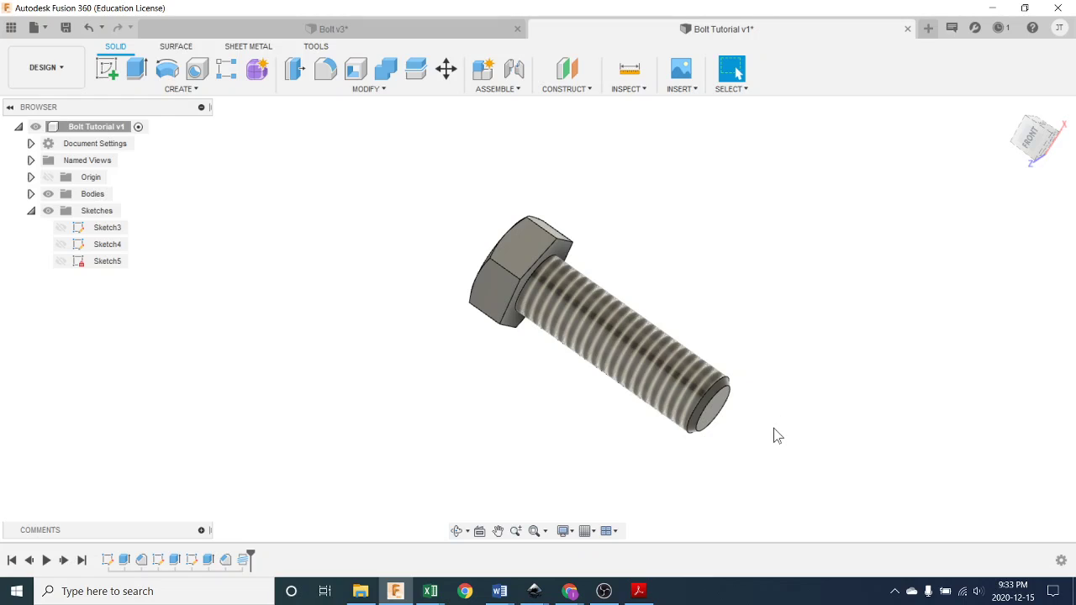
{"action": "middle_click_drag", "start_coordinate": [790, 435], "coordinate": [774, 428]}
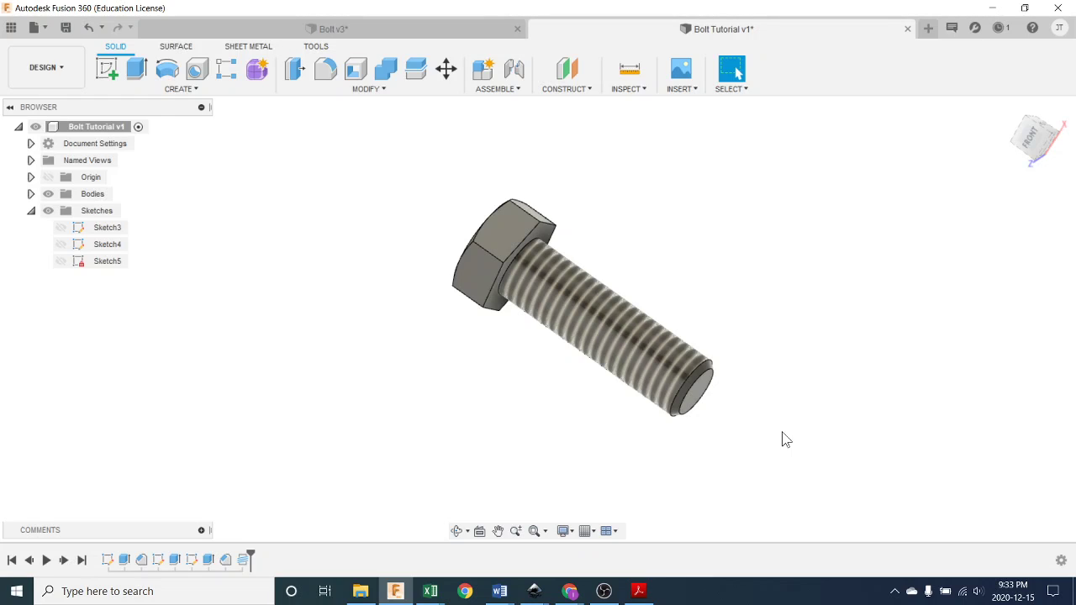
{"action": "left_click", "coordinate": [243, 561]}
{"action": "double_click", "coordinate": [243, 561]}
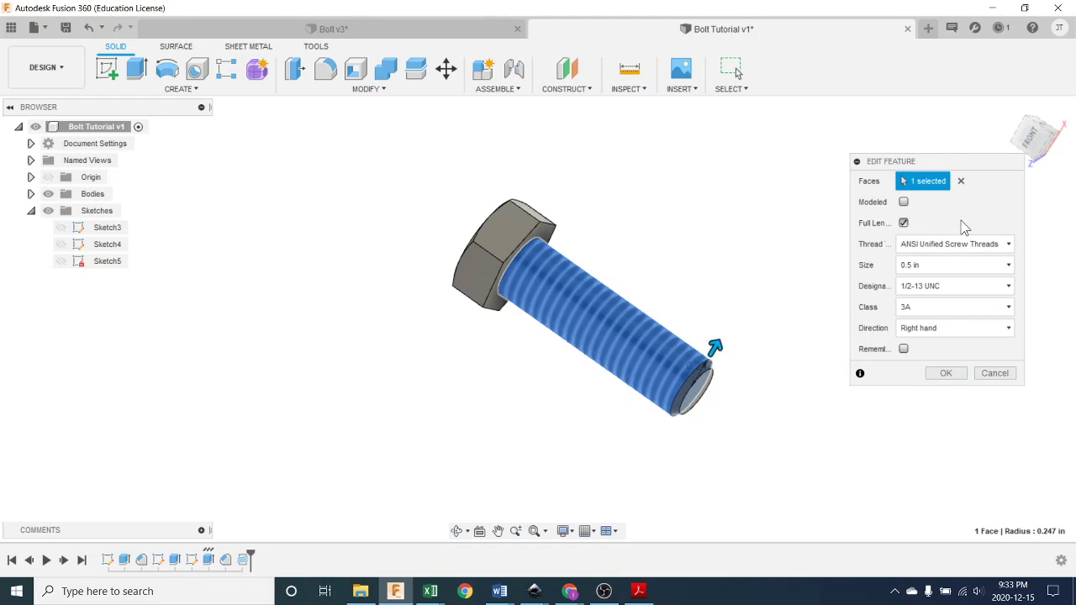
{"action": "left_click", "coordinate": [903, 202]}
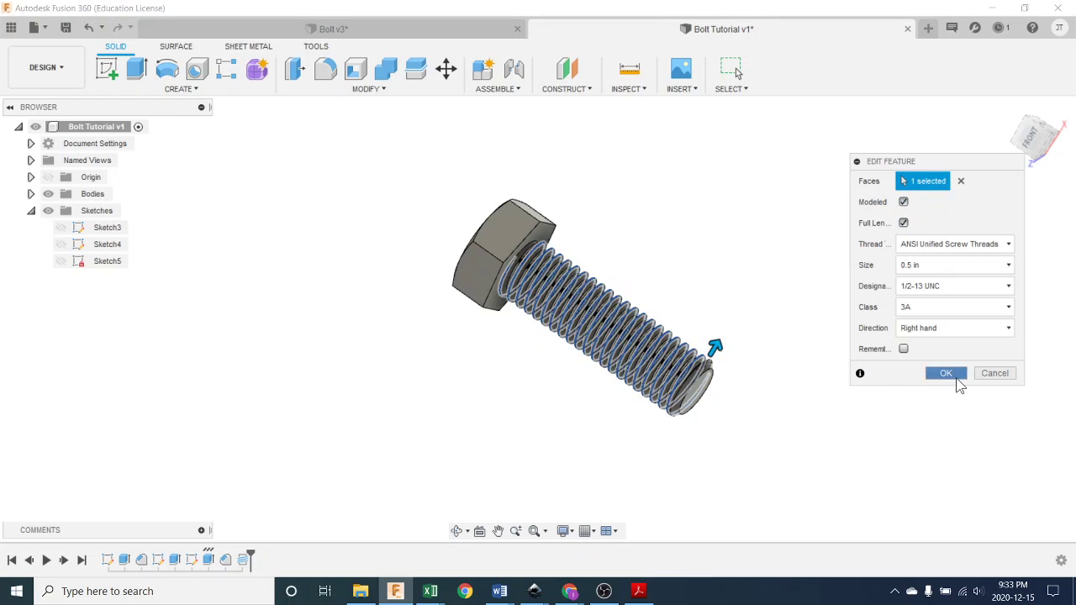
{"action": "left_click", "coordinate": [955, 376]}
{"action": "middle_click_drag", "start_coordinate": [812, 423], "coordinate": [757, 347], "text": "shift"}
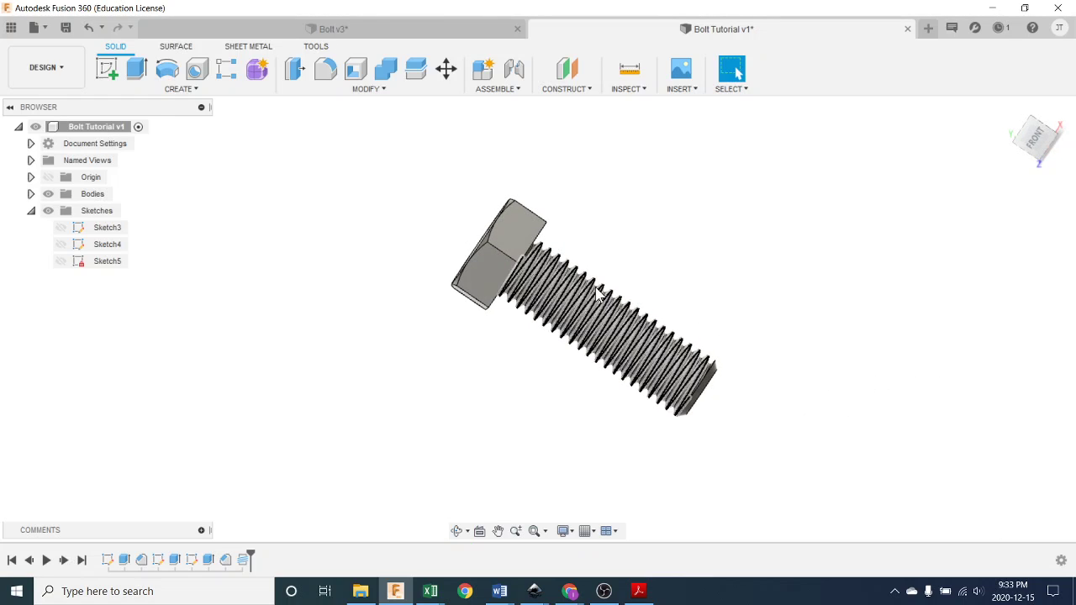
{"action": "left_click_drag", "start_coordinate": [718, 411], "coordinate": [685, 432]}
{"action": "key", "text": "Escape"}
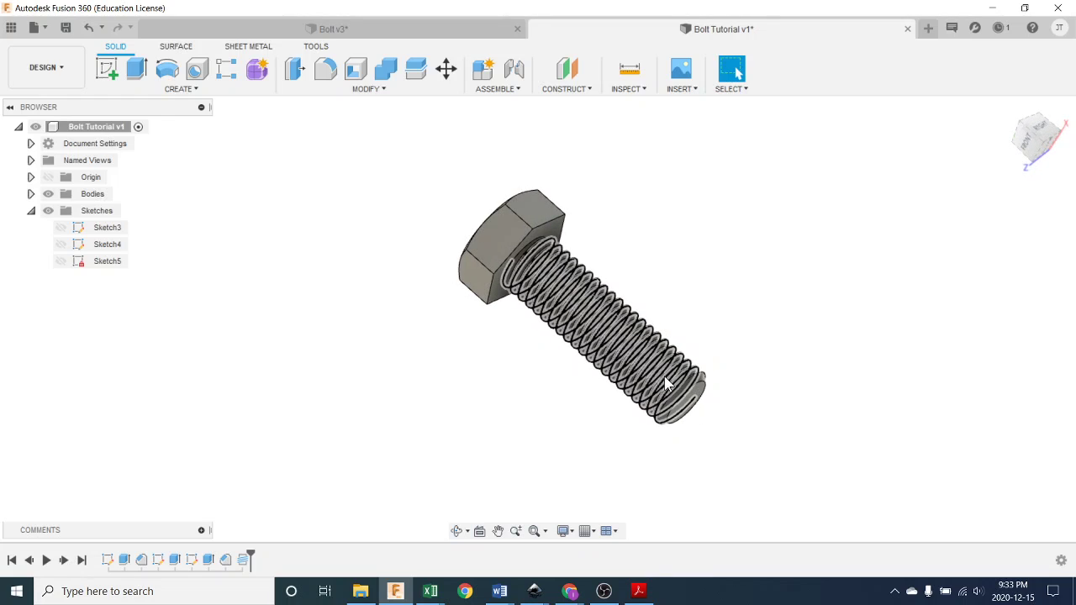
Step: Edit the thread feature to turn off full length and set the thread length to 1 1/4 in from the shank's end
{"action": "double_click", "coordinate": [243, 561]}
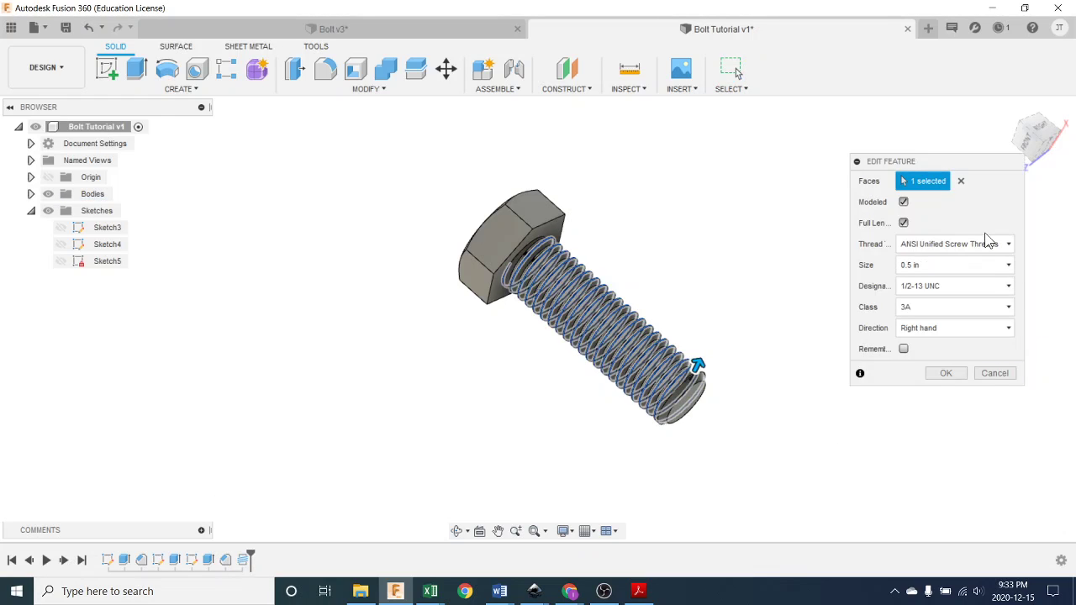
{"action": "left_click", "coordinate": [904, 223]}
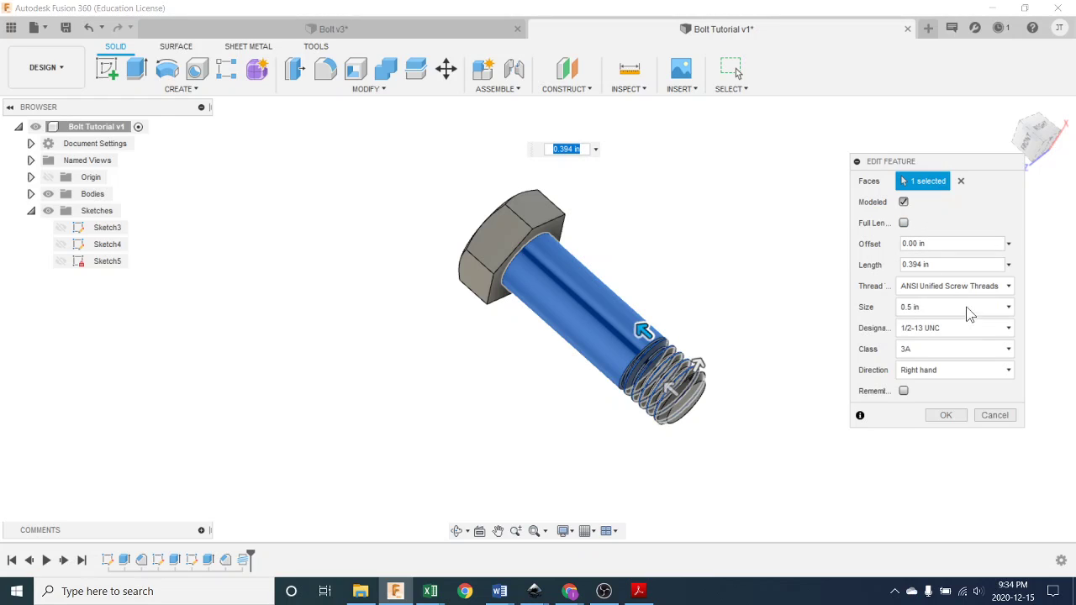
{"action": "left_click_drag", "start_coordinate": [935, 264], "coordinate": [899, 264]}
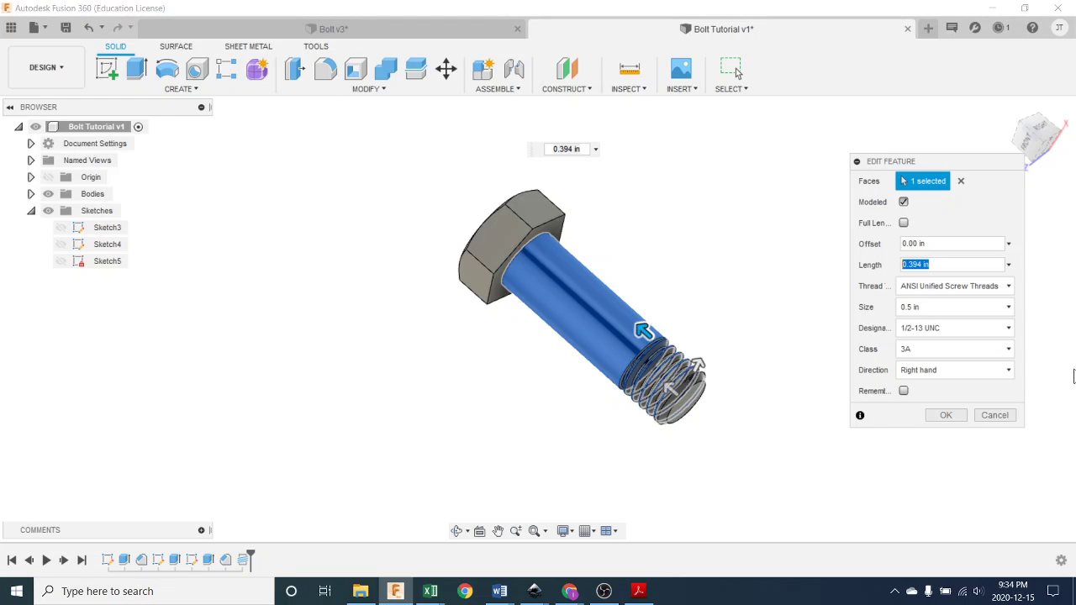
{"action": "type", "text": "1"}
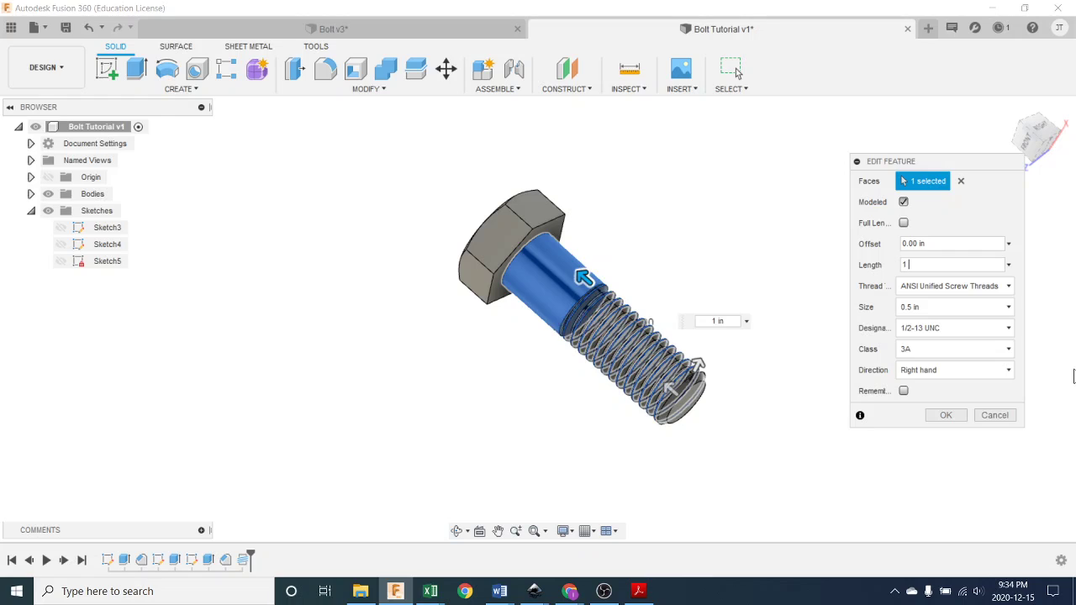
{"action": "type", "text": " 1/4"}
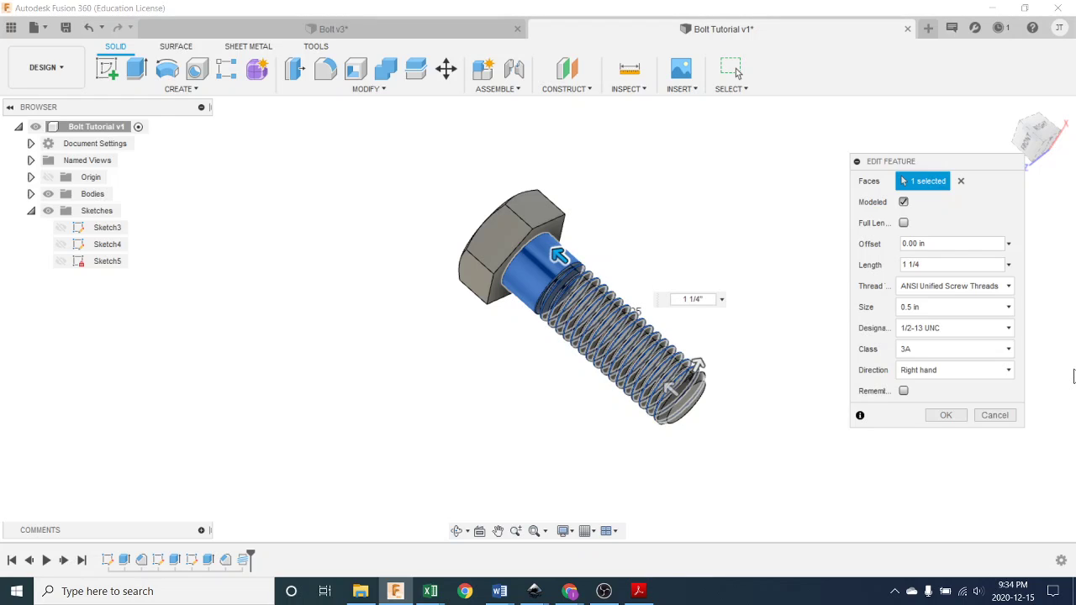
{"action": "key", "text": "Return"}
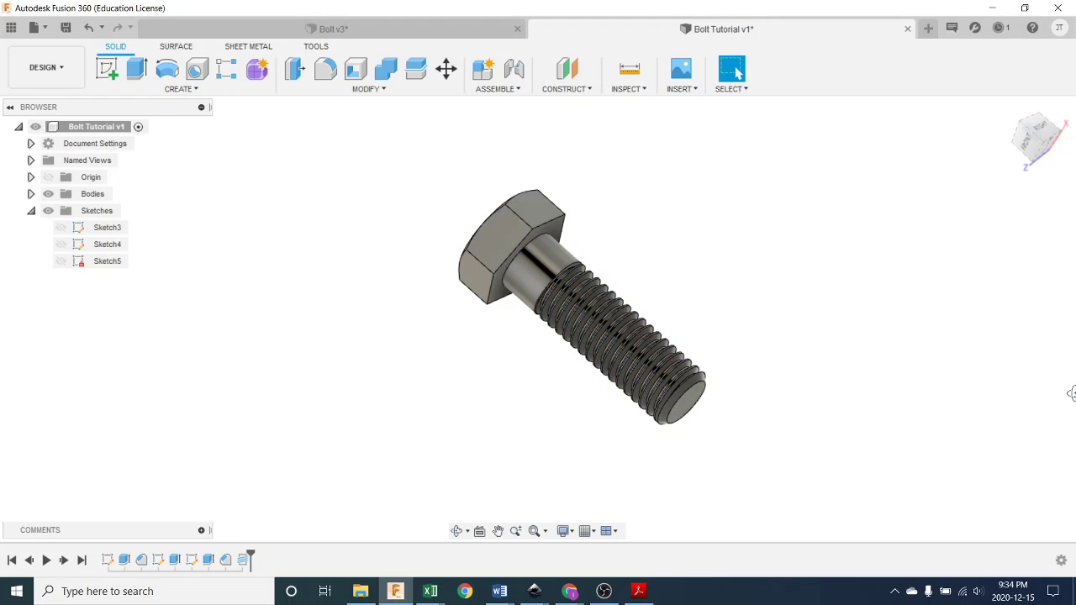
Step: Compare the threaded bolt with the McMaster-Carr drawing in Acrobat Reader, and return to Fusion 360 to inspect it from the back
{"action": "middle_click_drag", "start_coordinate": [1050, 402], "coordinate": [1075, 407], "text": "shift"}
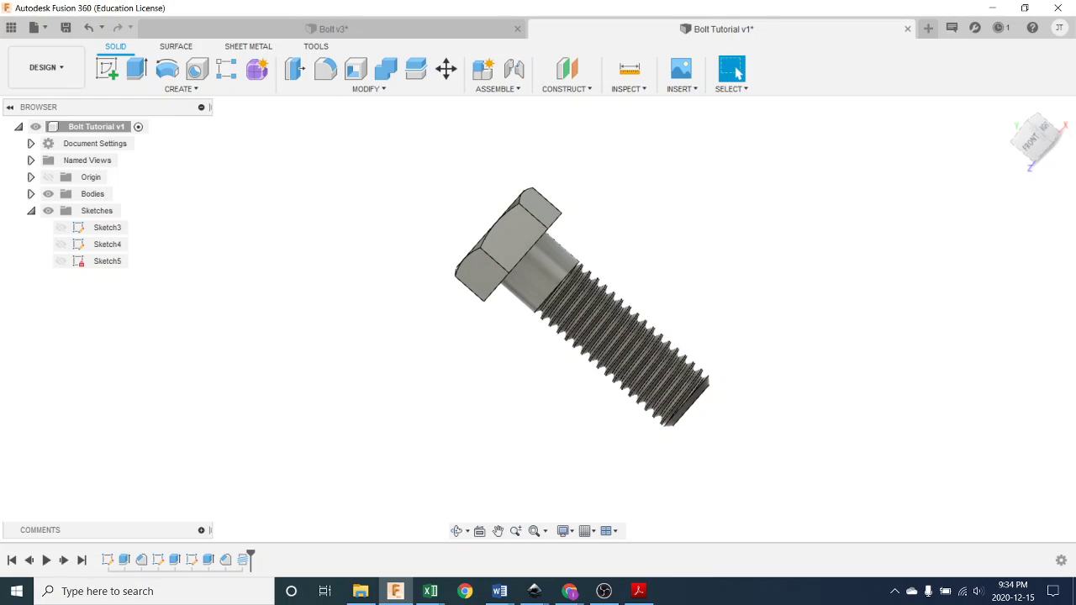
{"action": "left_click", "coordinate": [638, 591]}
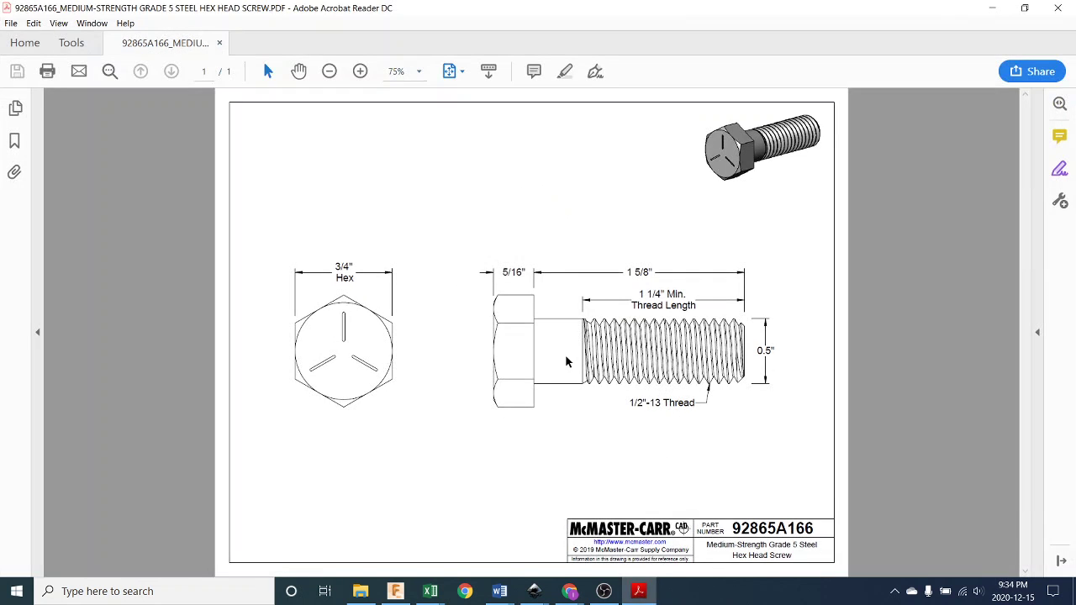
{"action": "left_click", "coordinate": [997, 9]}
{"action": "middle_click_drag", "start_coordinate": [832, 331], "coordinate": [630, 354], "text": "shift"}
{"action": "left_click", "coordinate": [734, 71]}
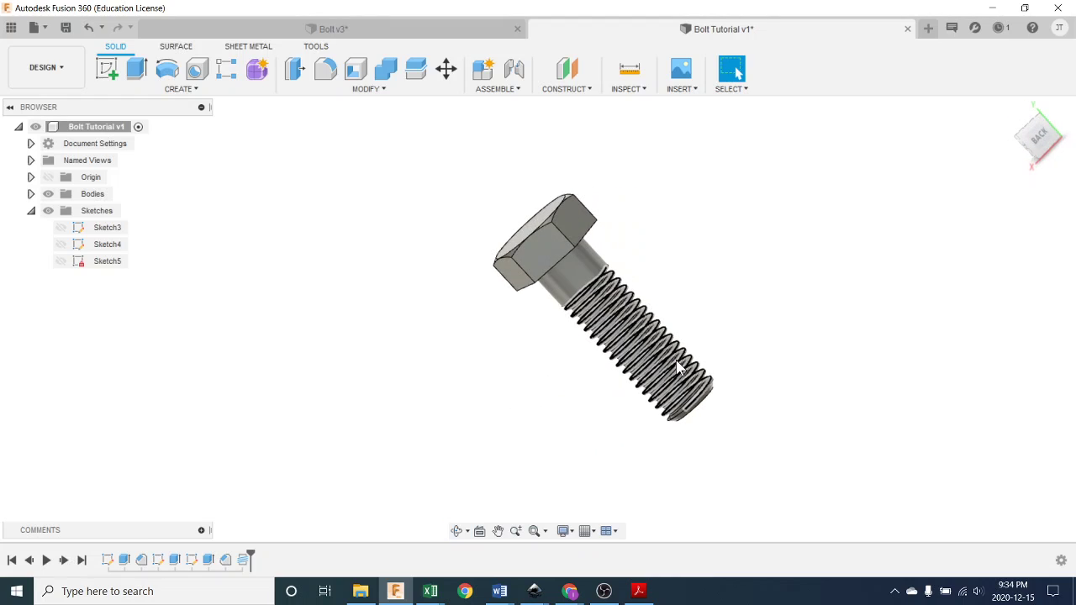